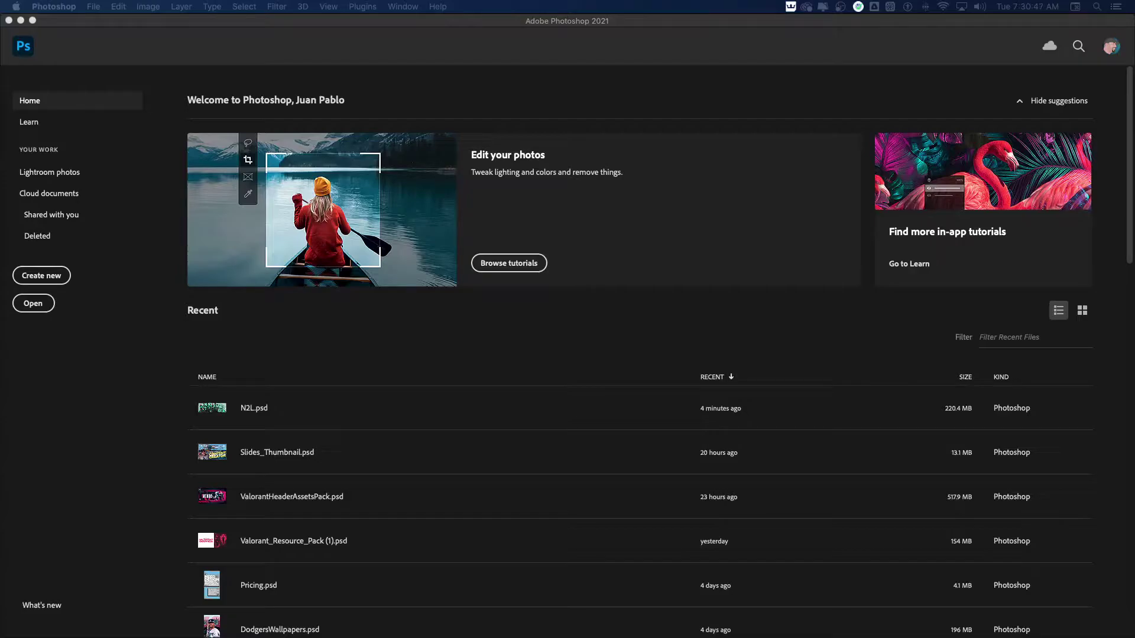
- Create a new document named VPHSGRAPHICS from the saved Twitch_banner preset (1200 x 480 px)
click(59, 276)
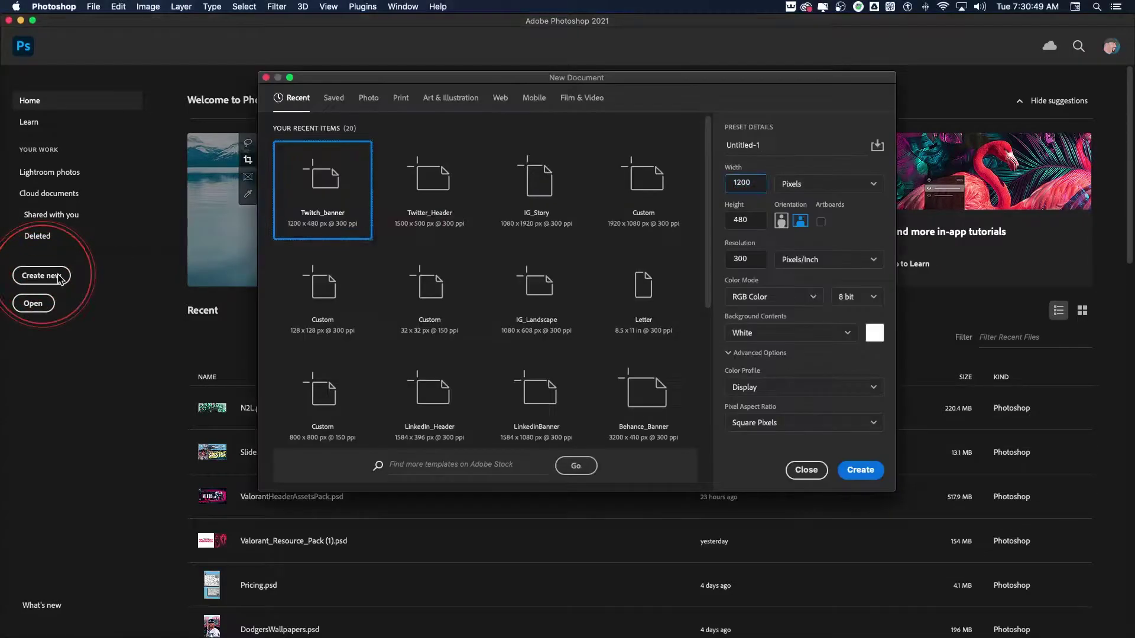
click(331, 98)
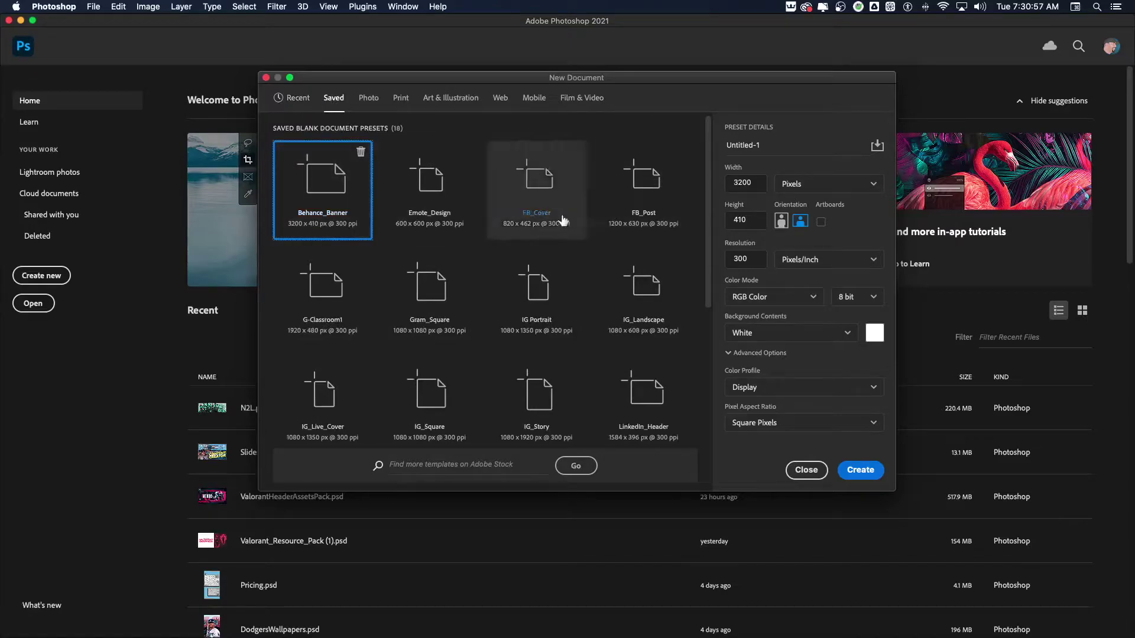
scroll(411, 270, down, 5)
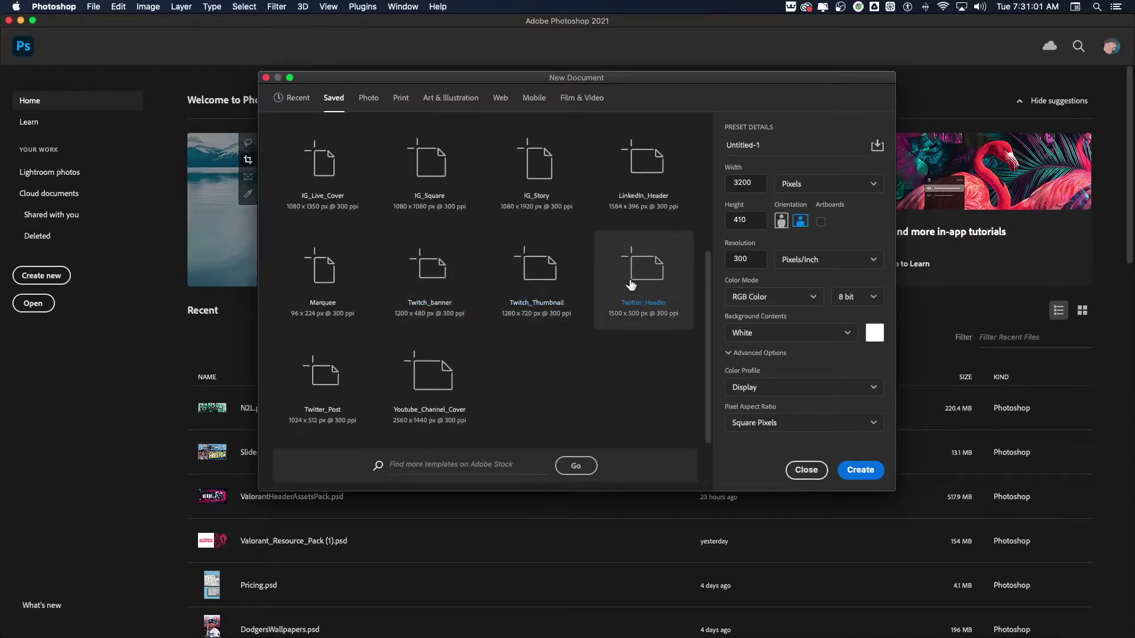
click(449, 281)
click(778, 148)
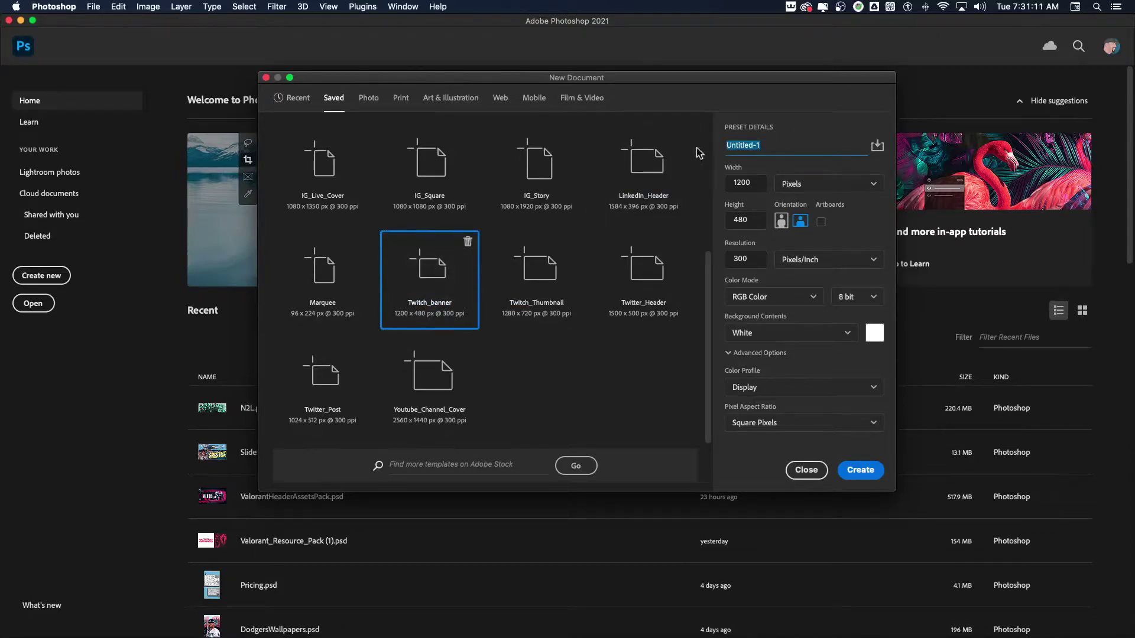
text(VPHSGRAPHICS)
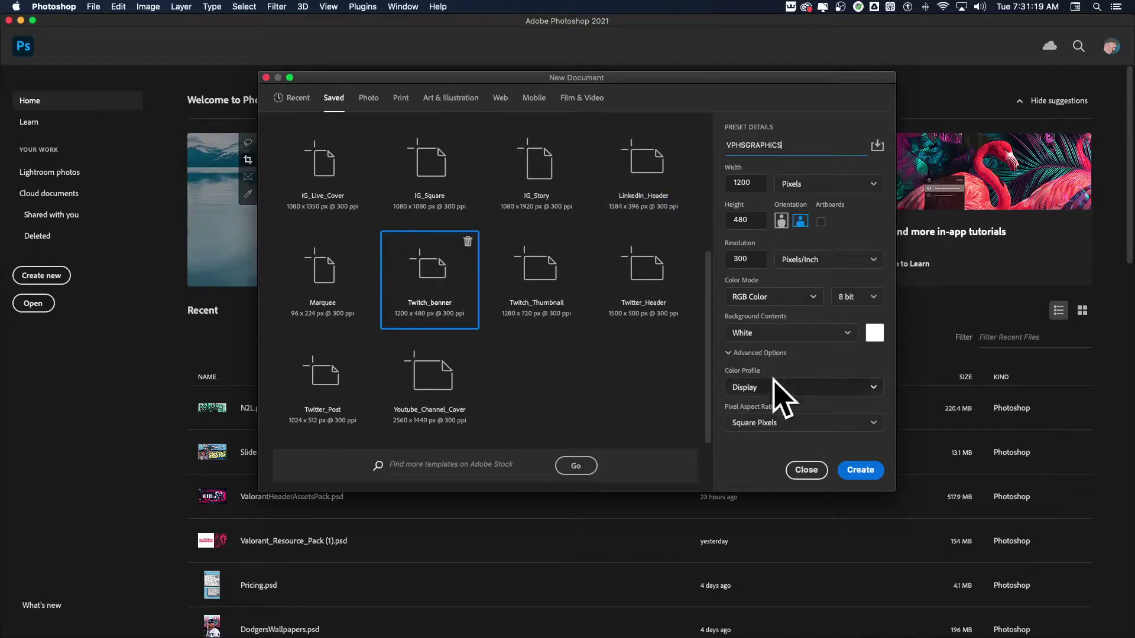
click(852, 473)
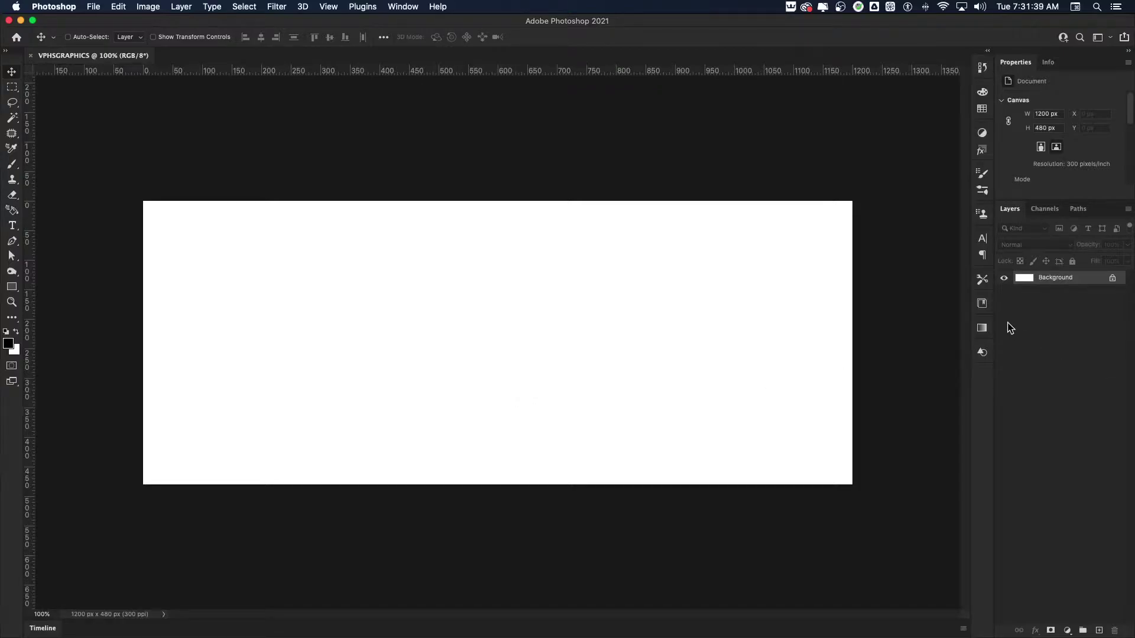
- Fill the background with the blue VP_Site_Color swatch from the VPHS library
click(983, 305)
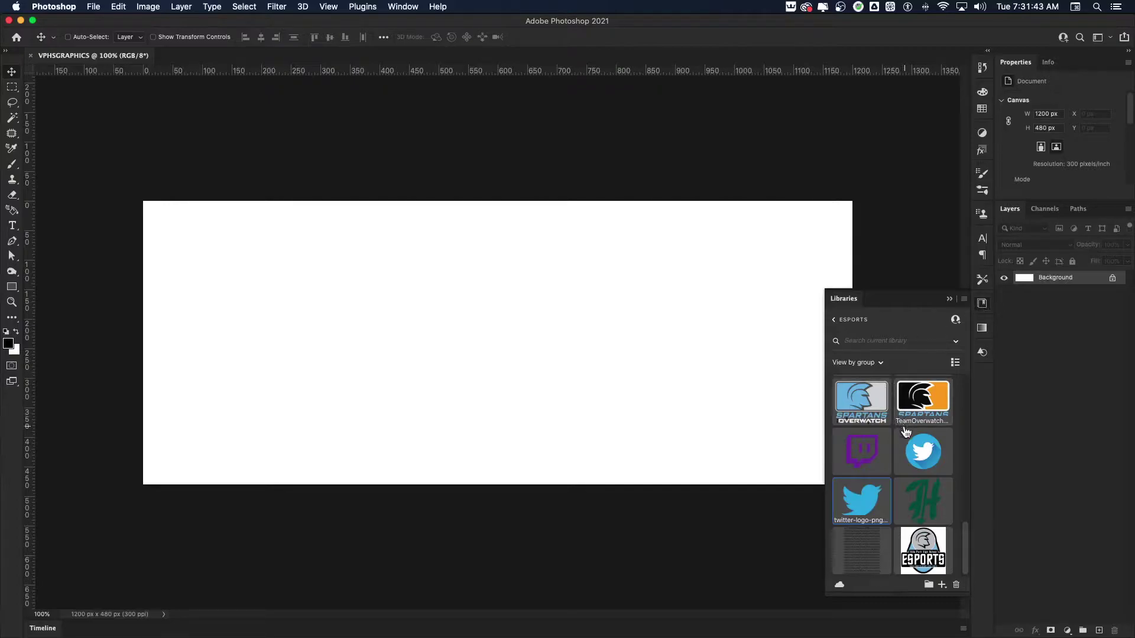
click(836, 320)
click(861, 412)
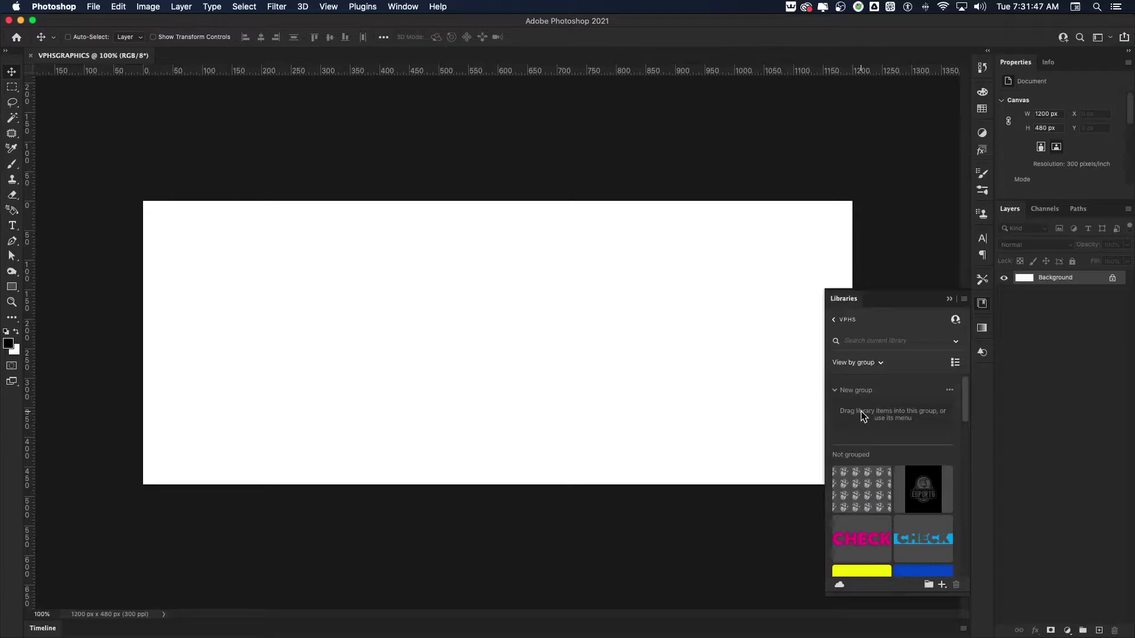
scroll(895, 492, down, 15)
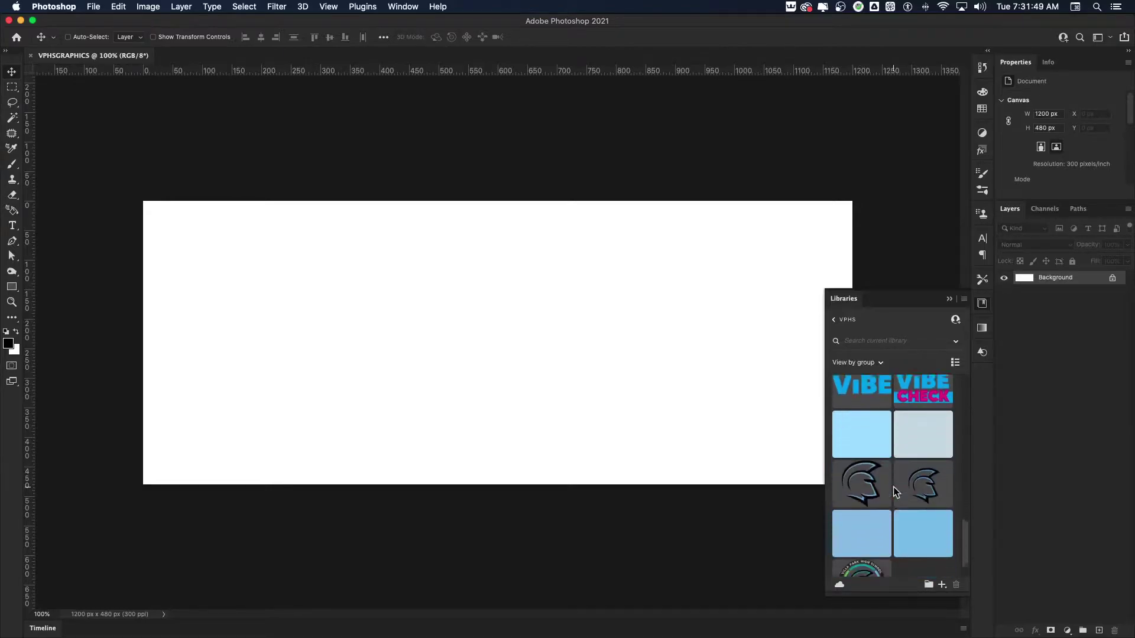
click(861, 490)
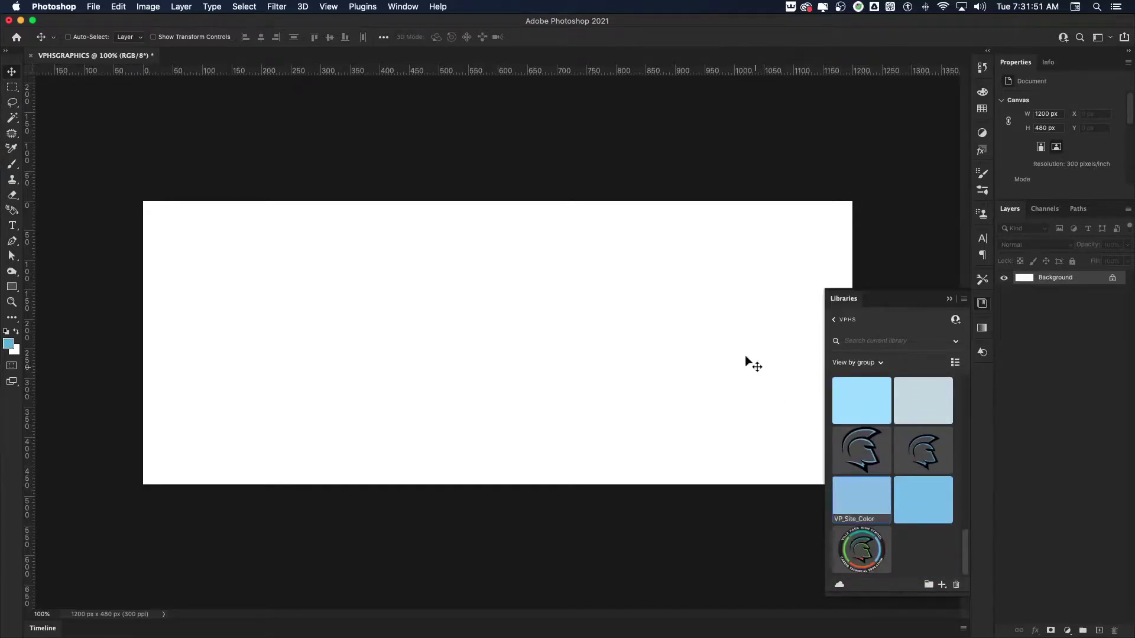
key(alt+BackSpace)
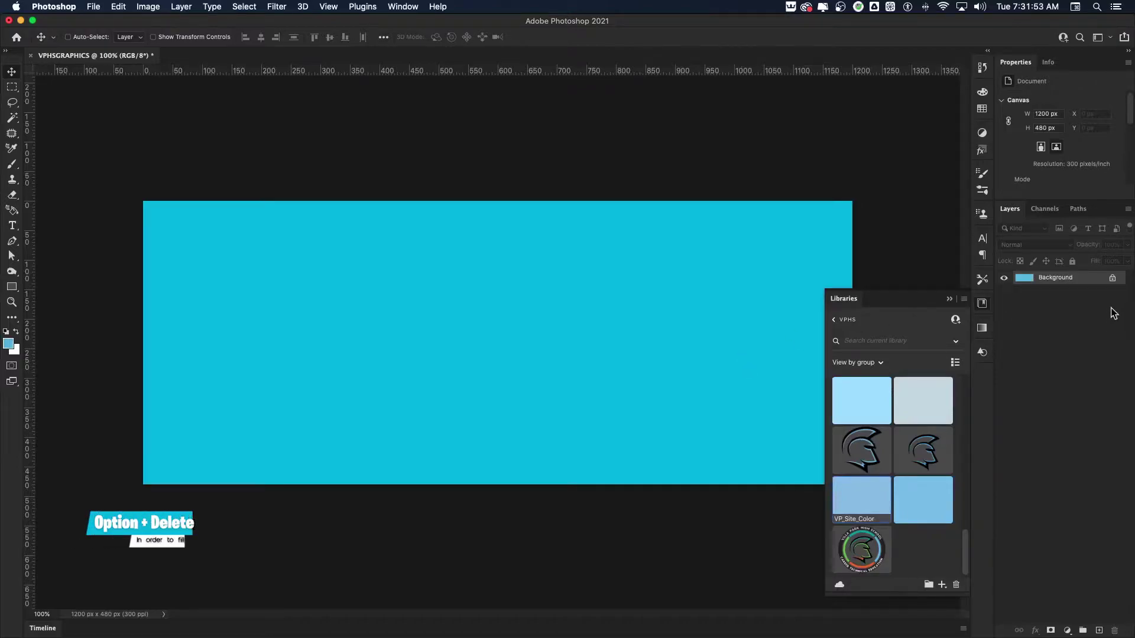
- Unlock the Background layer, keep its default layer name, and close the Libraries panel
click(1112, 278)
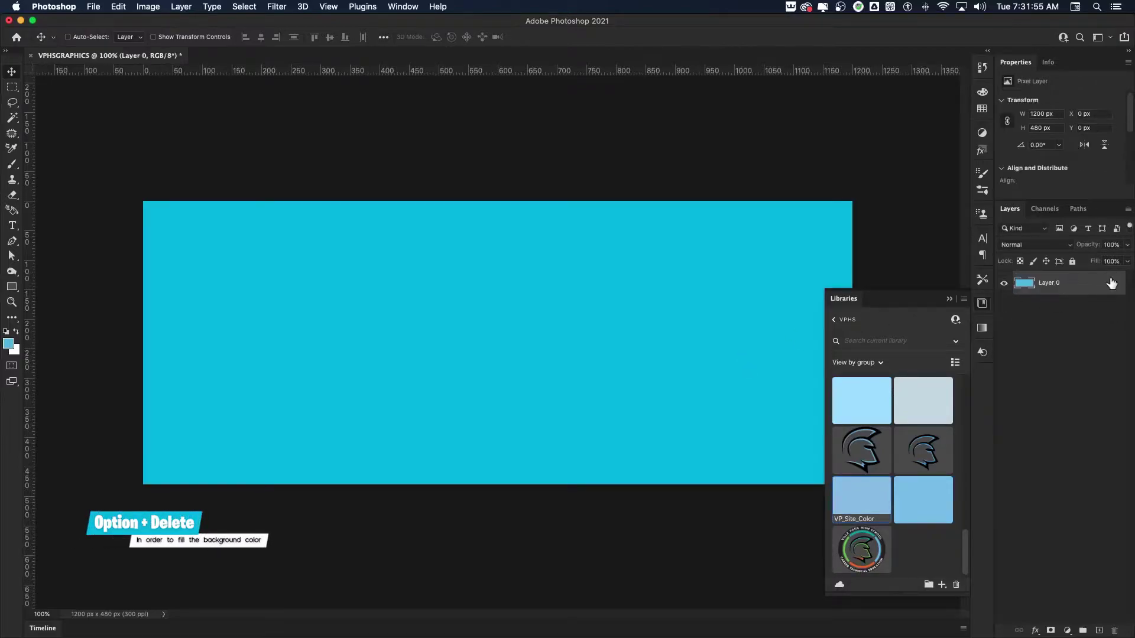
double_click(1052, 284)
key(Return)
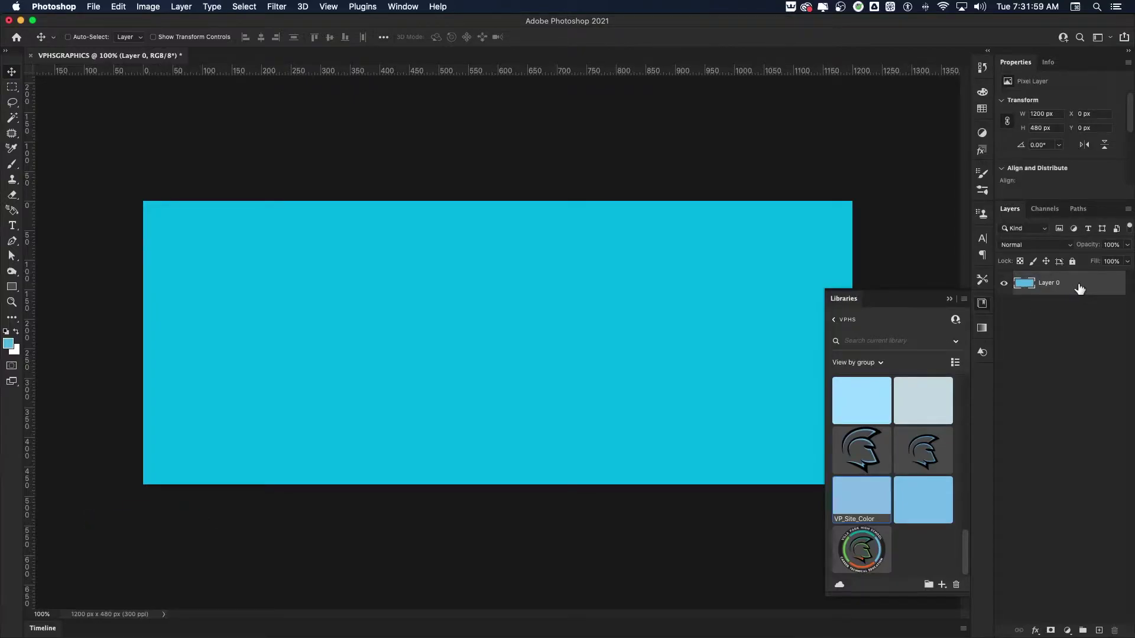
click(983, 306)
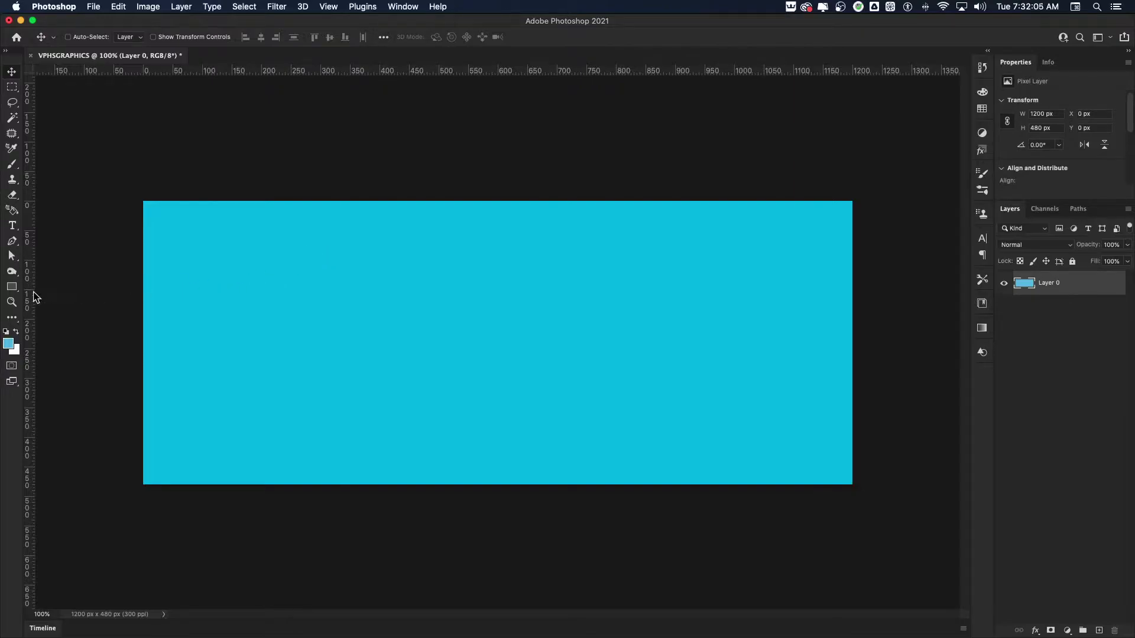
- Draw a rectangle shape about 641 x 252 px near the middle of the banner
click(11, 287)
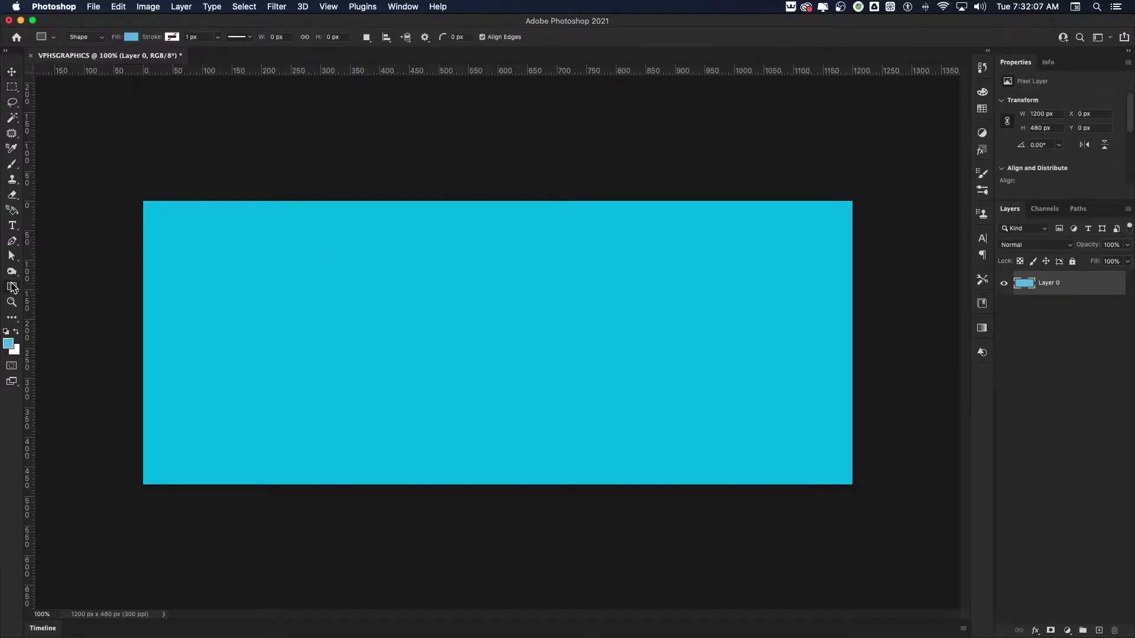
click(76, 287)
drag(323, 281, 701, 429)
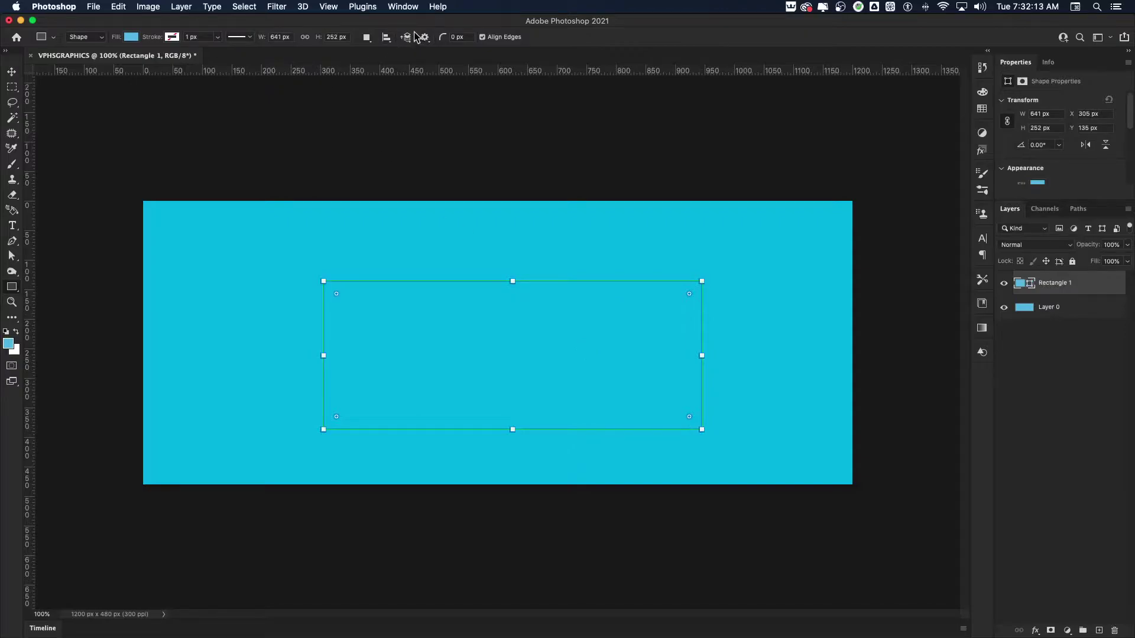
- Center the rectangle horizontally and vertically relative to the canvas
click(386, 37)
click(432, 146)
click(433, 158)
click(422, 69)
click(349, 70)
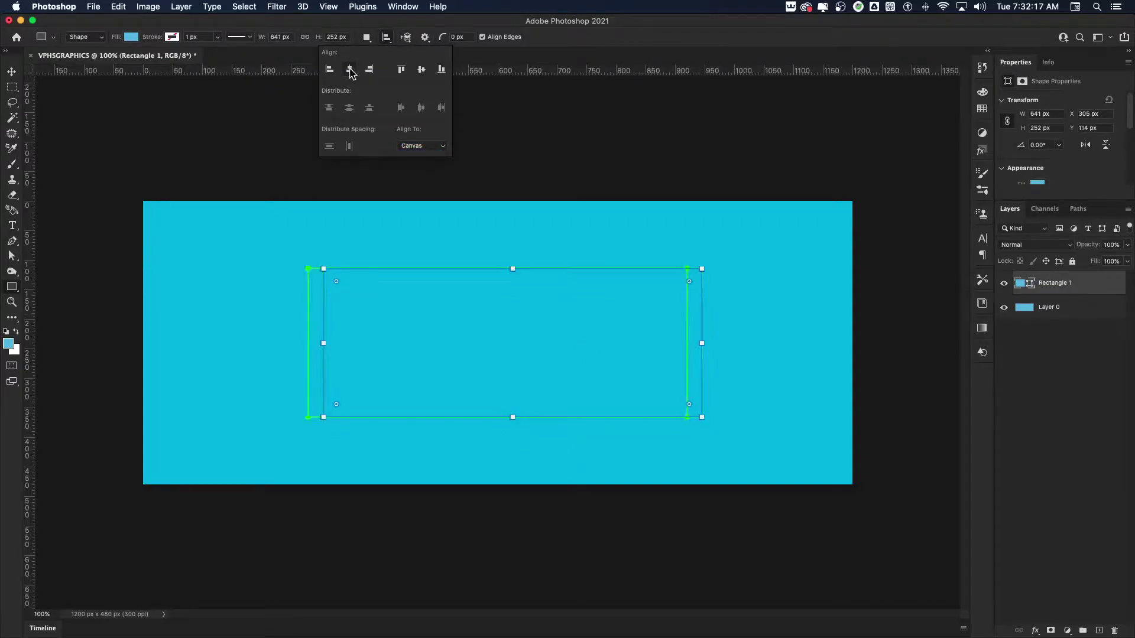
- Keep the centered rectangle's blue fill and set its layer blending mode to Multiply
click(132, 38)
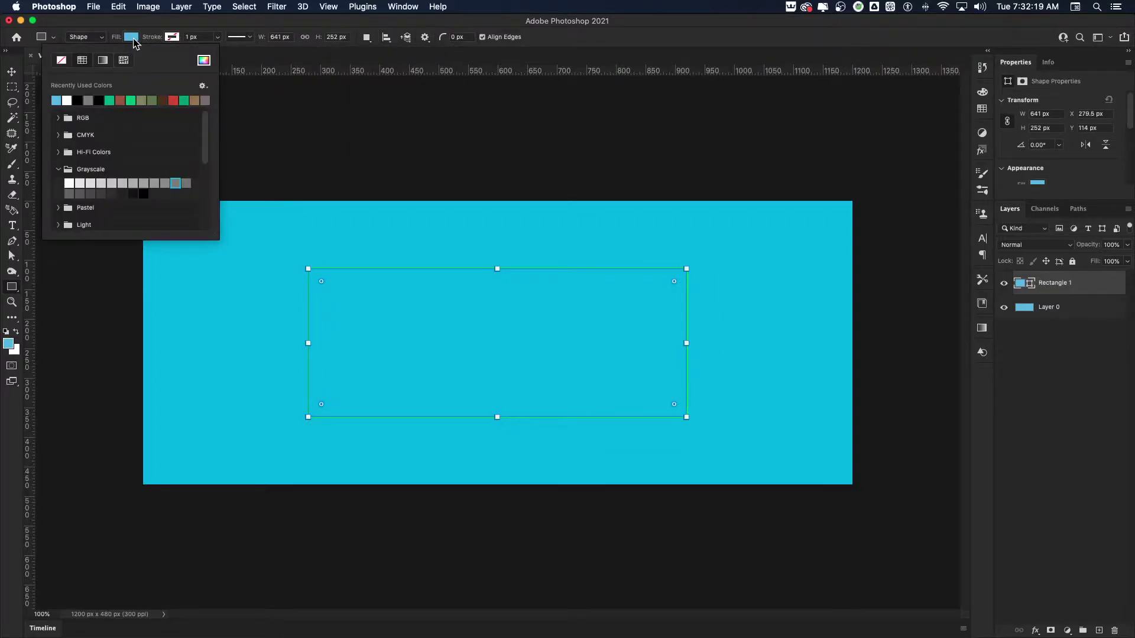
click(132, 37)
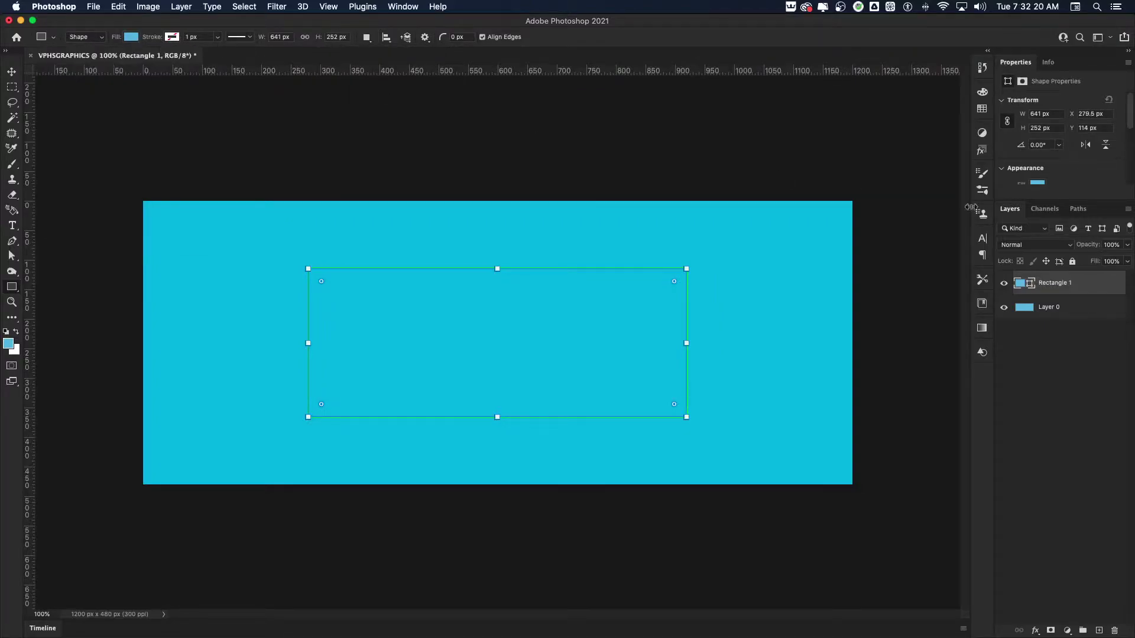
click(1059, 247)
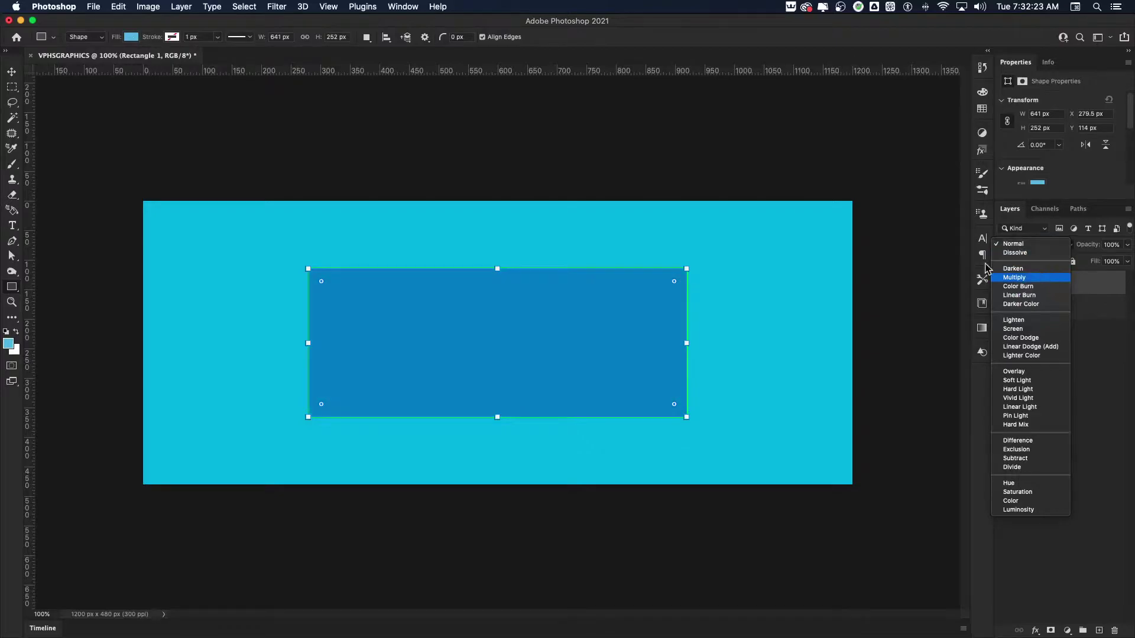
click(1014, 278)
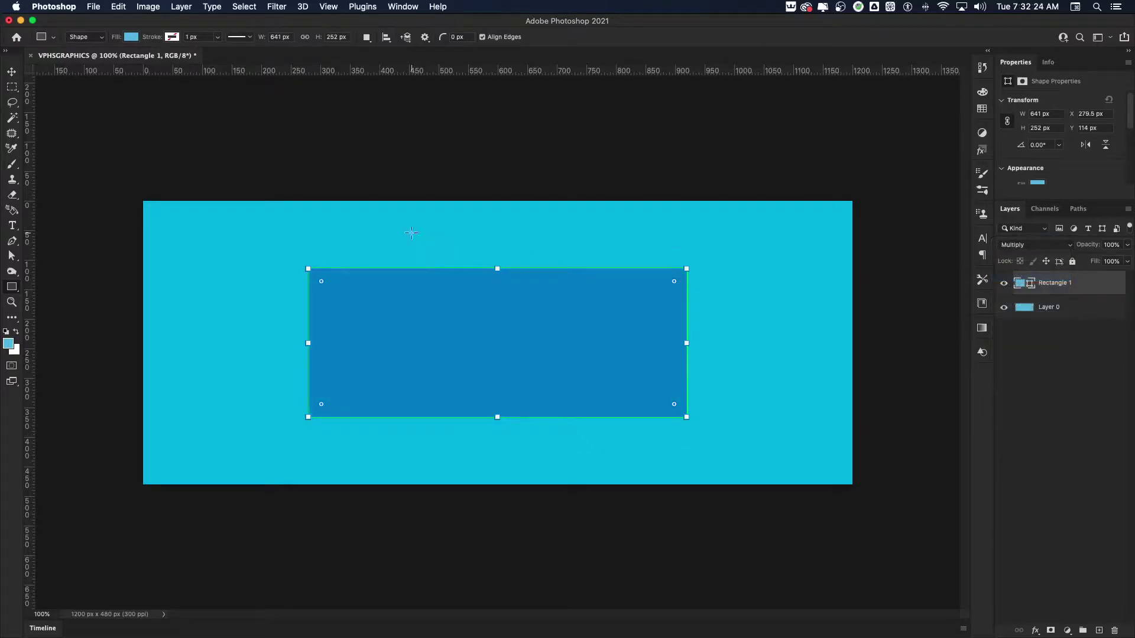
- Draw a rectangle about 283 x 479 px from the center rectangle's right side to the canvas's right edge and fill it with gray
click(12, 72)
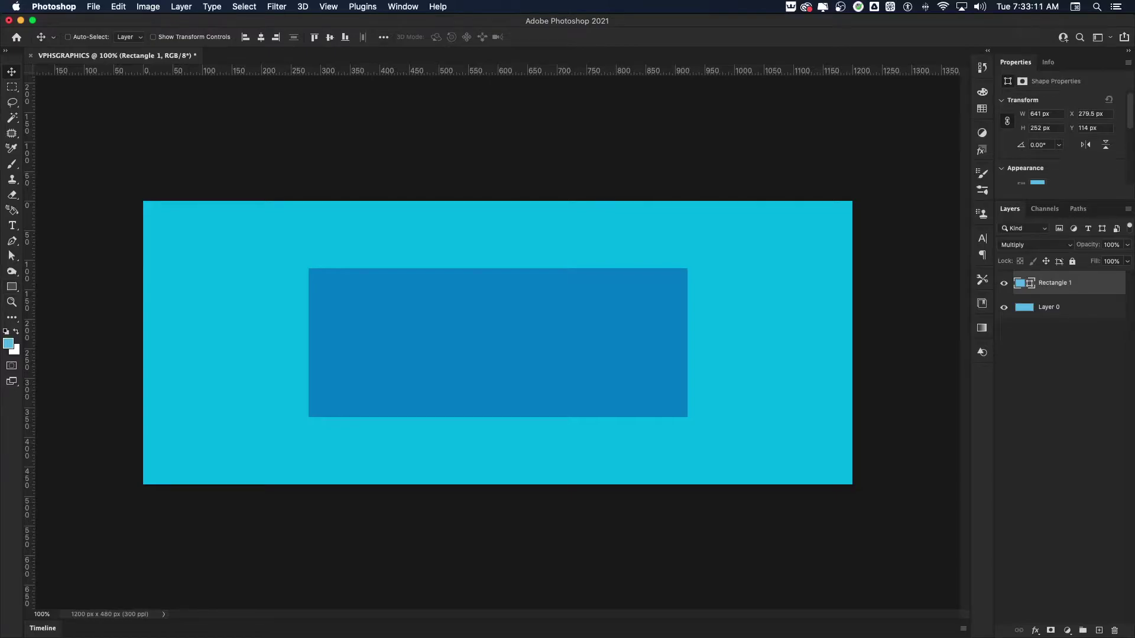
key(u)
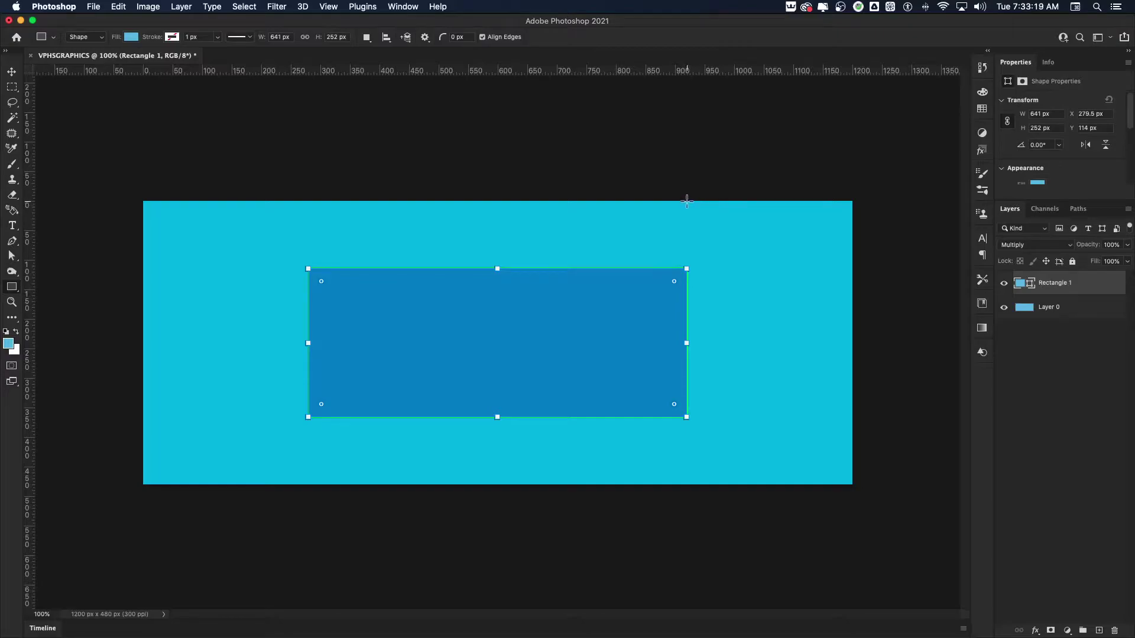
drag(686, 201, 854, 484)
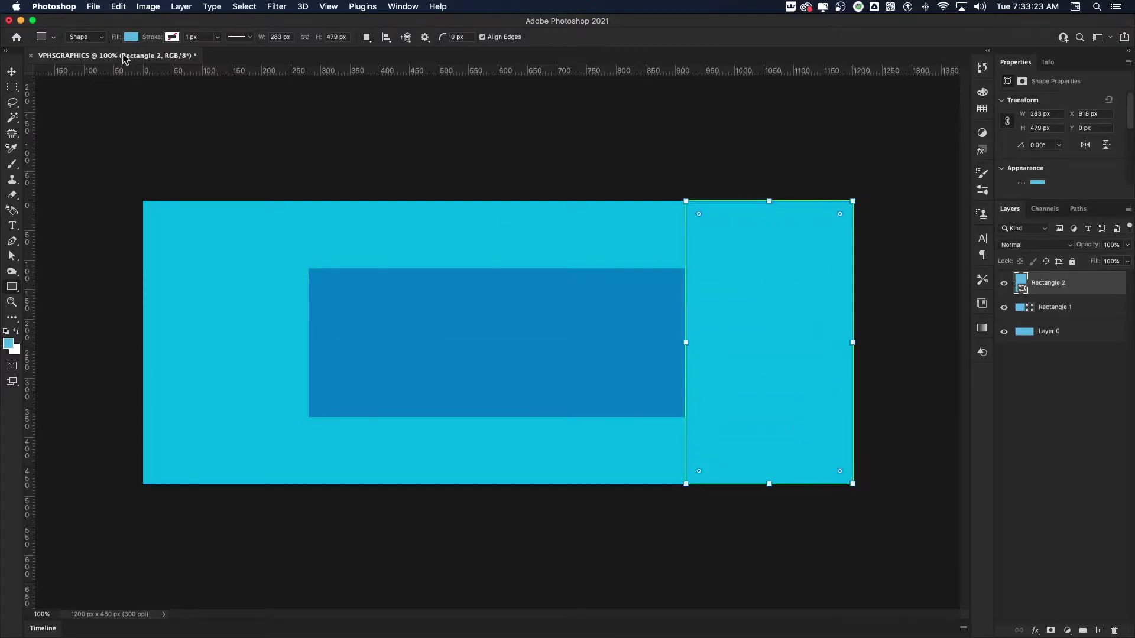
click(133, 37)
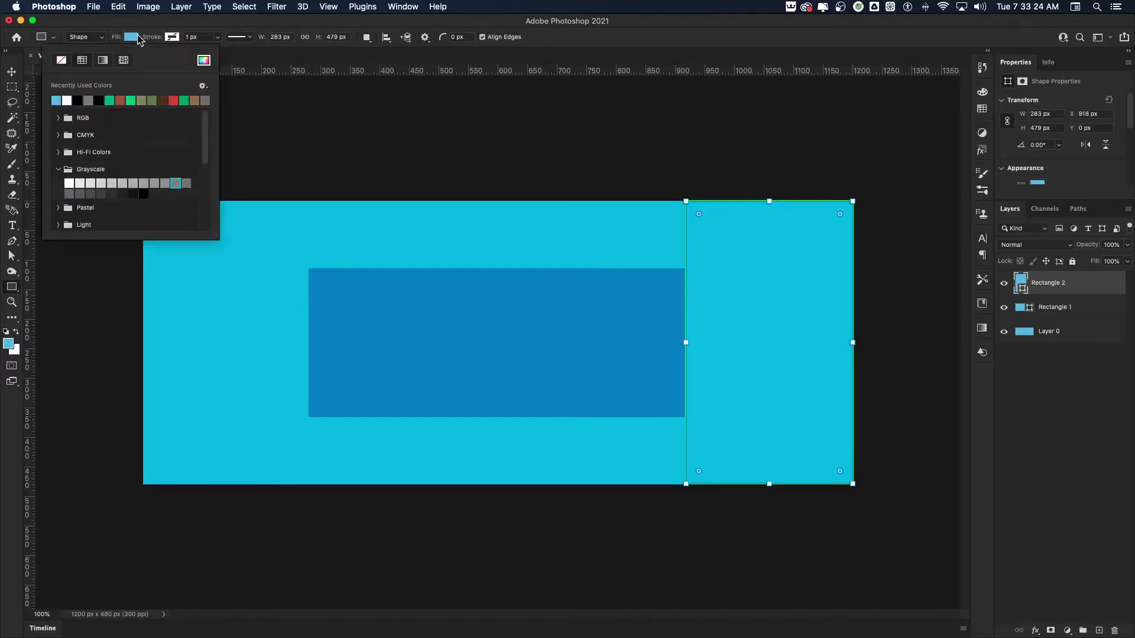
click(88, 100)
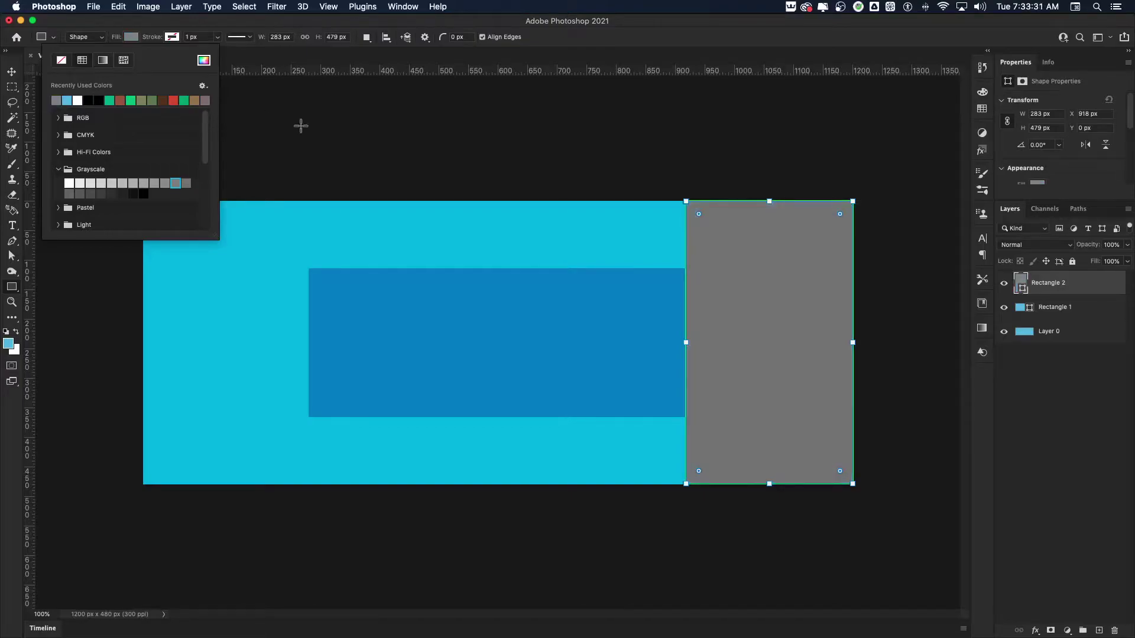
click(273, 30)
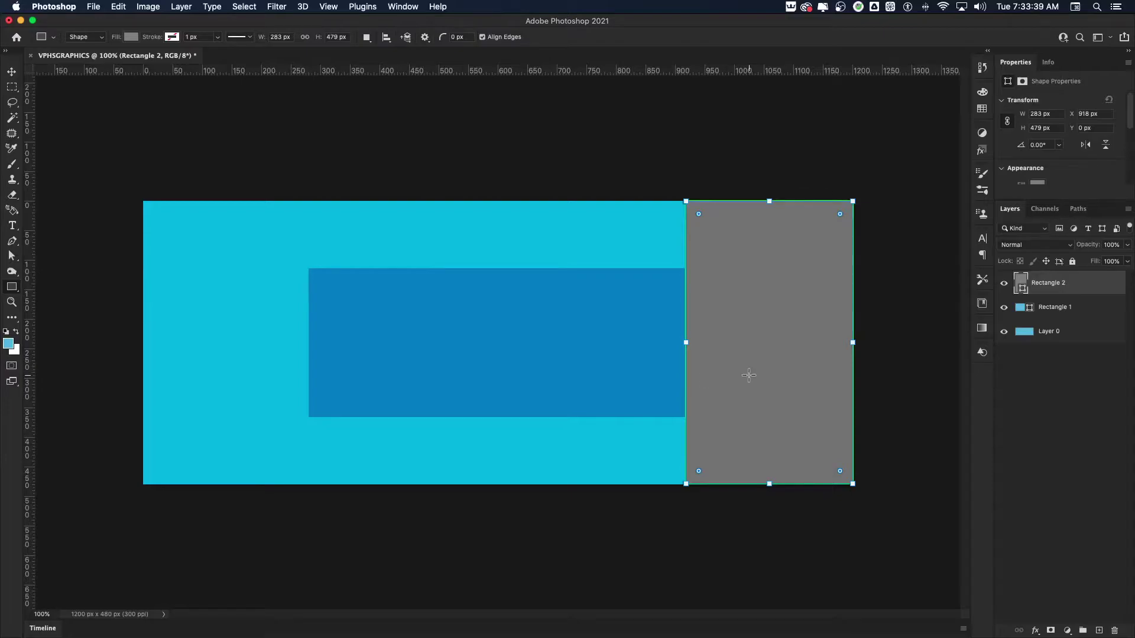
- Align the gray rectangle to the canvas's right edge and vertical center, and stretch it to about 484 px tall
click(13, 73)
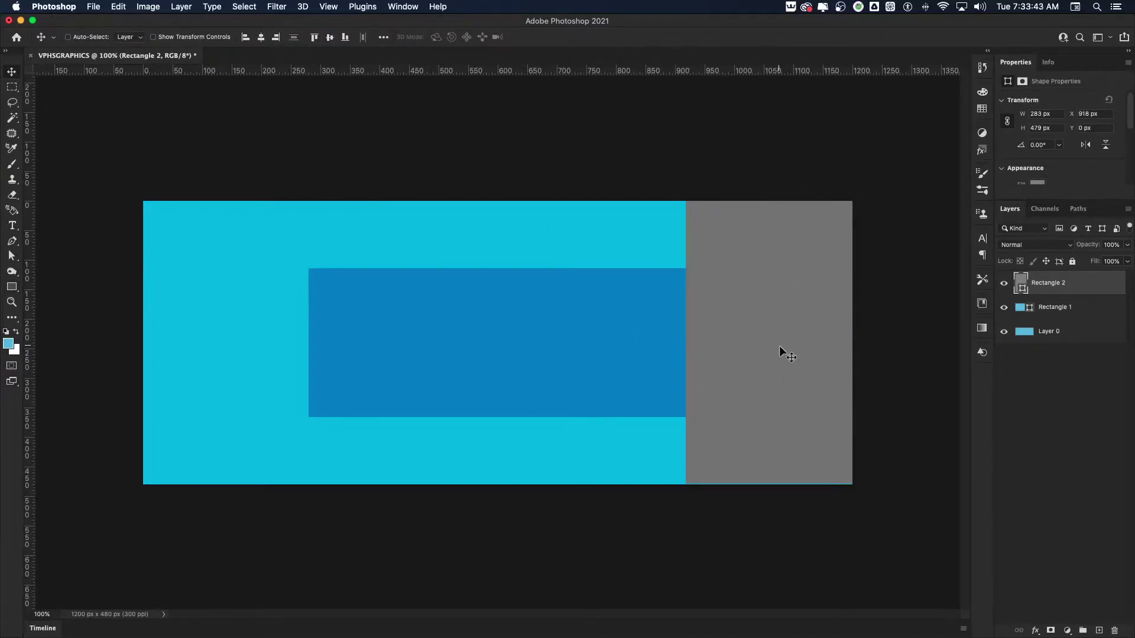
click(330, 39)
click(276, 39)
key(super+t)
drag(769, 202, 769, 198)
key(Return)
- Move the Rectangle 1 layer above the gray rectangle's layer and lock it completely
drag(1084, 310, 1072, 276)
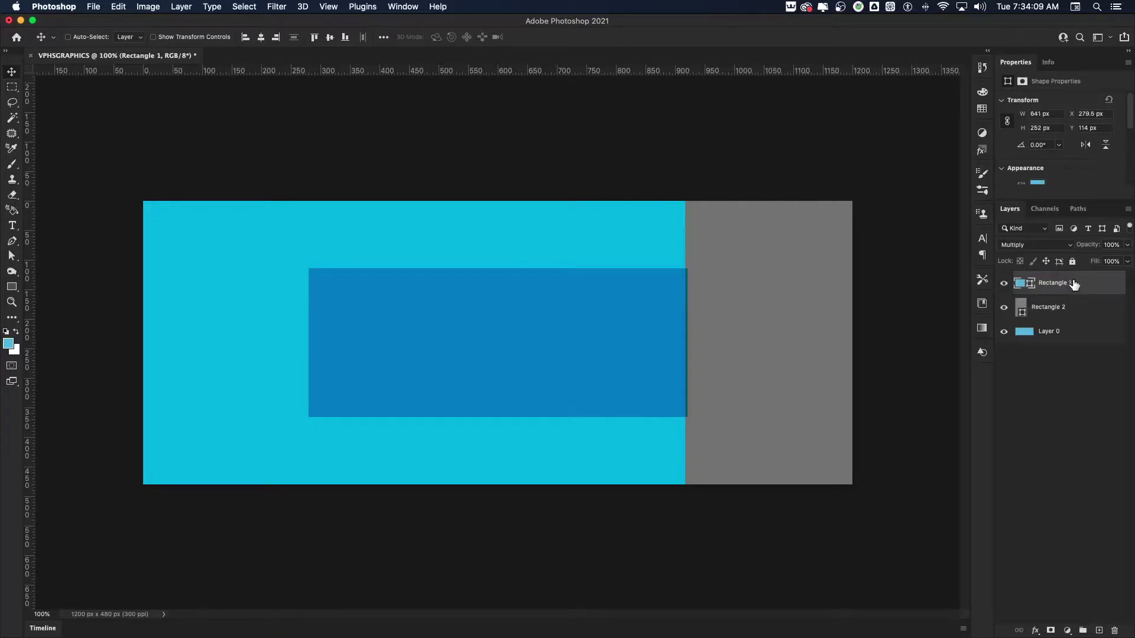
click(1073, 261)
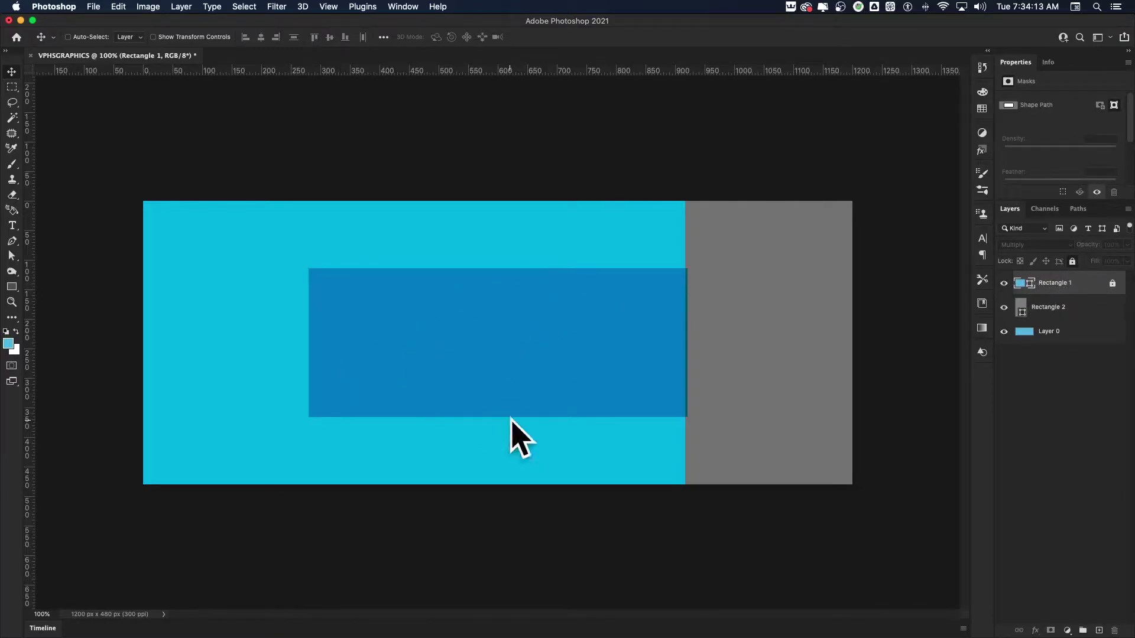
- Add a LOREM IPSUM placeholder text layer directly above the gray rectangle's layer and set its text color to #f8f9f9
click(1045, 307)
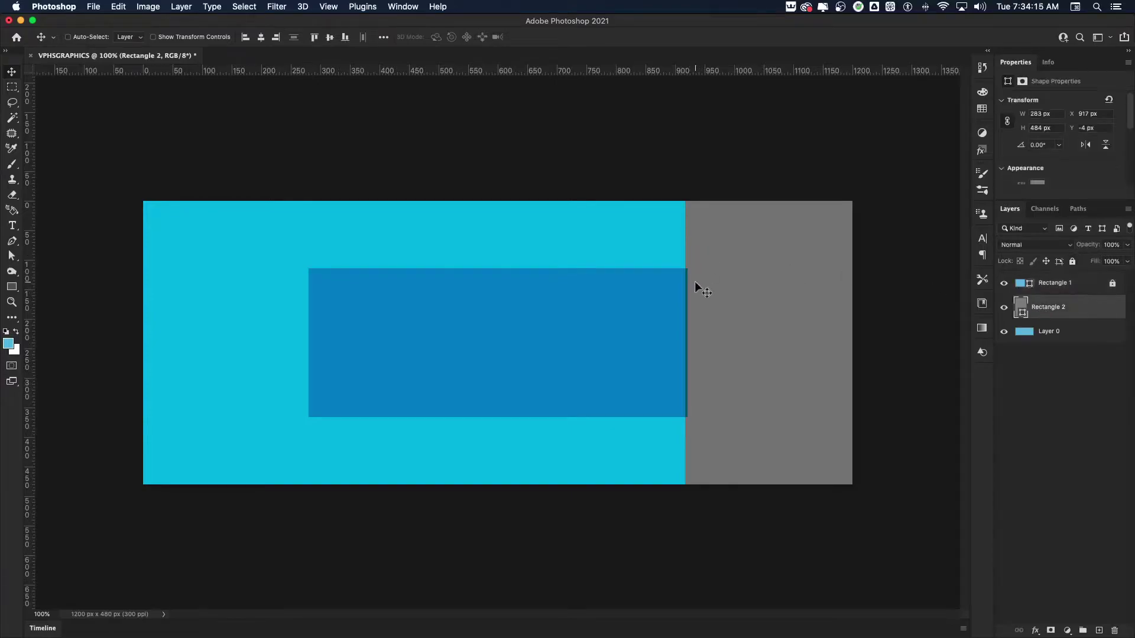
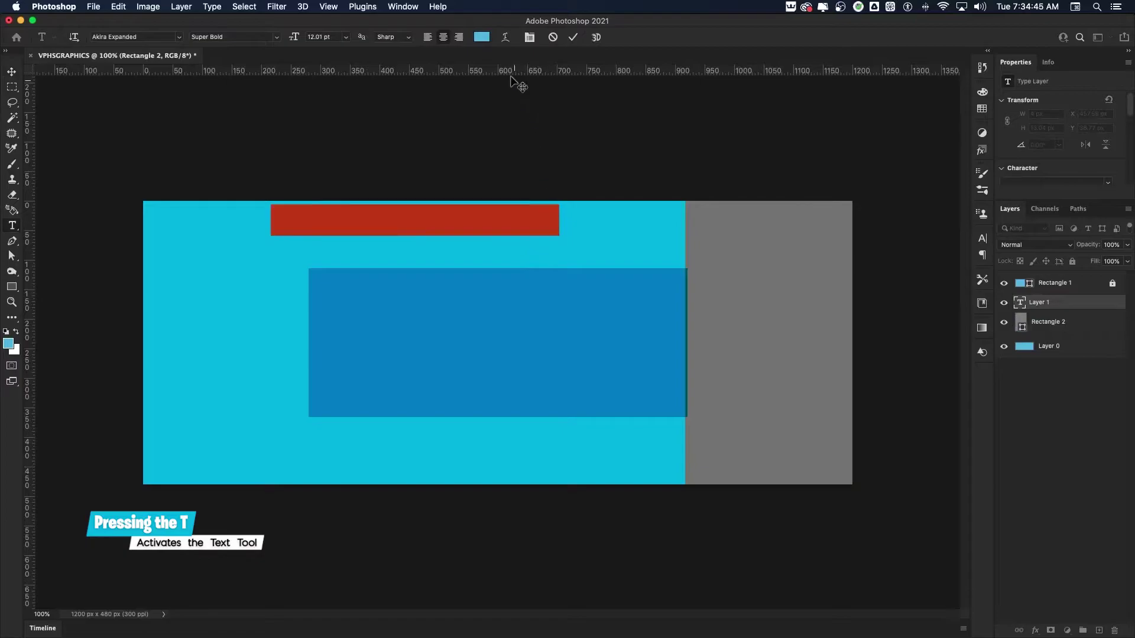
click(485, 41)
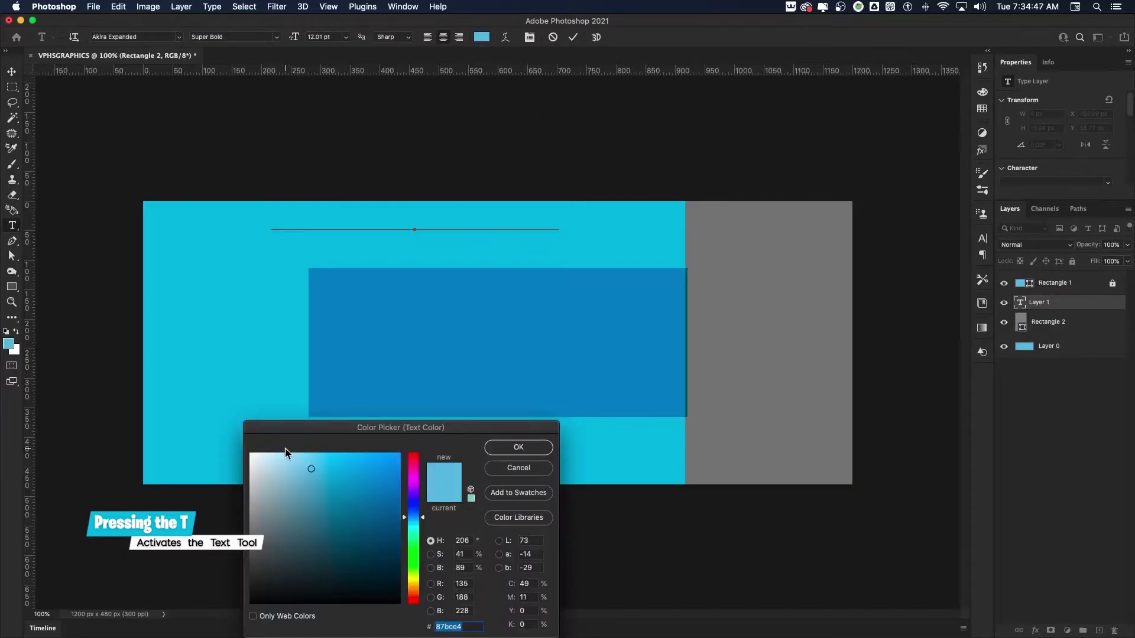
click(249, 455)
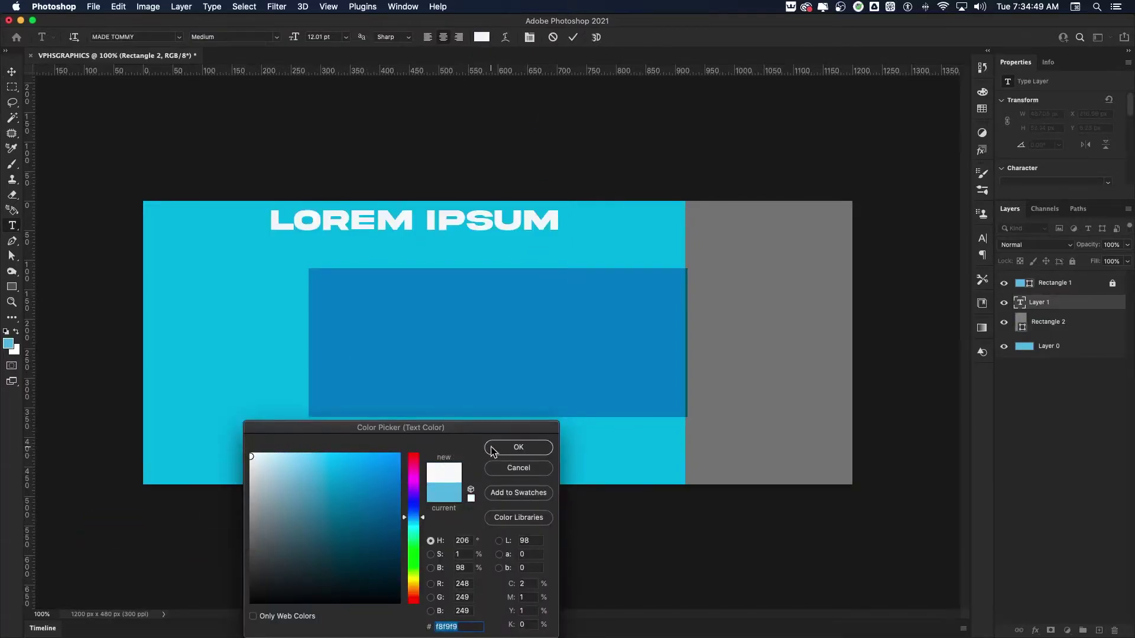
click(495, 450)
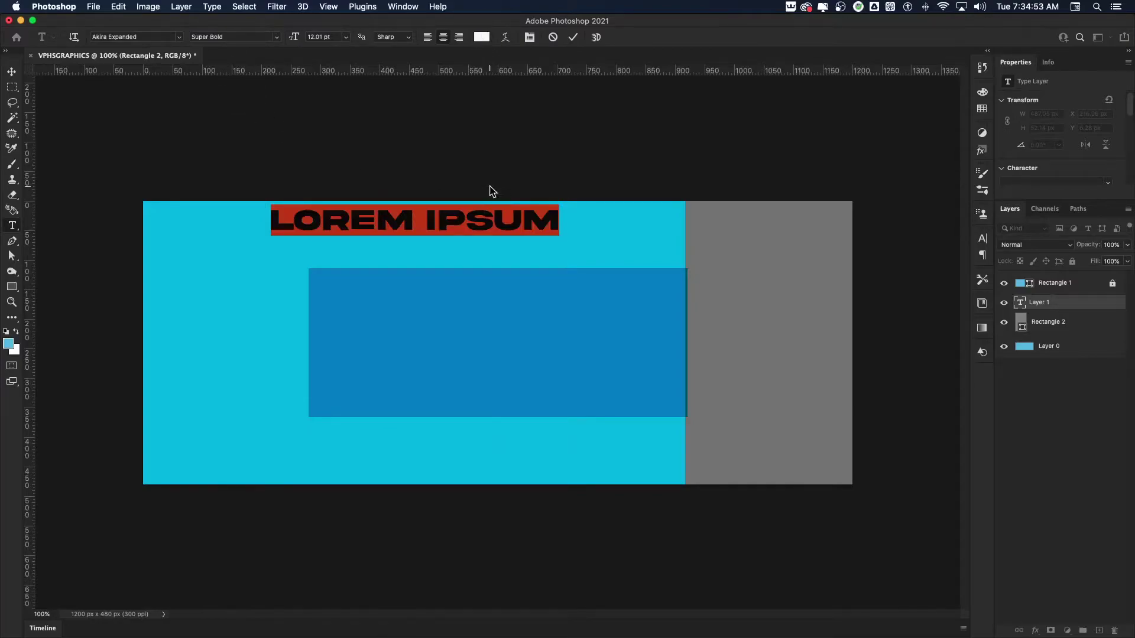
- Change the placeholder text to GRAPHIC and add a duplicate reading DESIGN, roughly left-aligned directly beneath it
text(GRAPHIC)
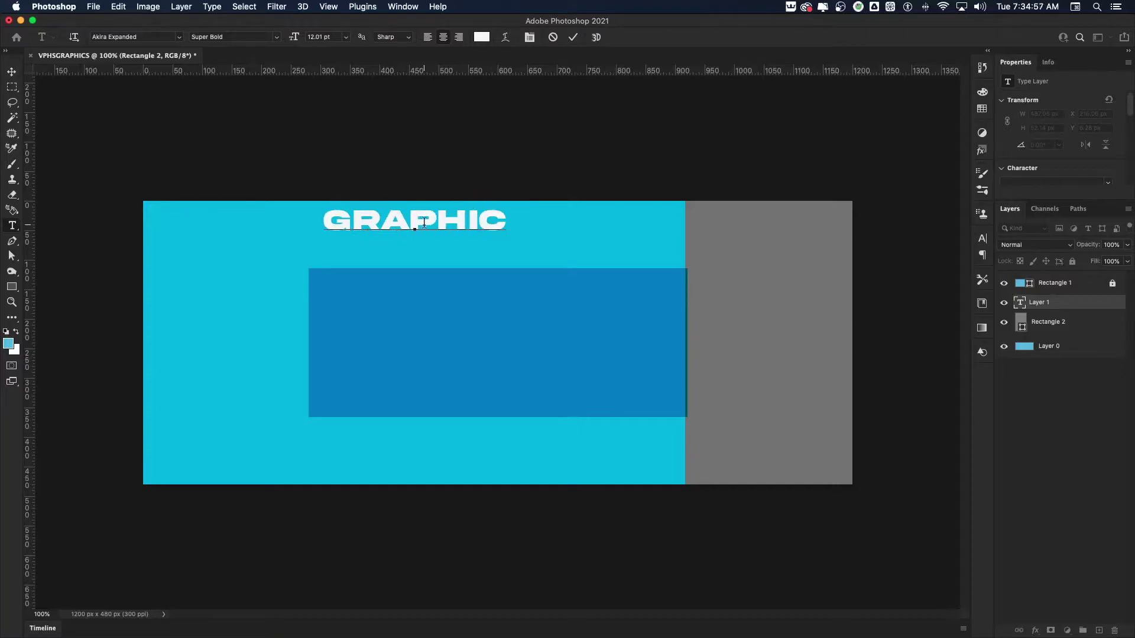
click(12, 72)
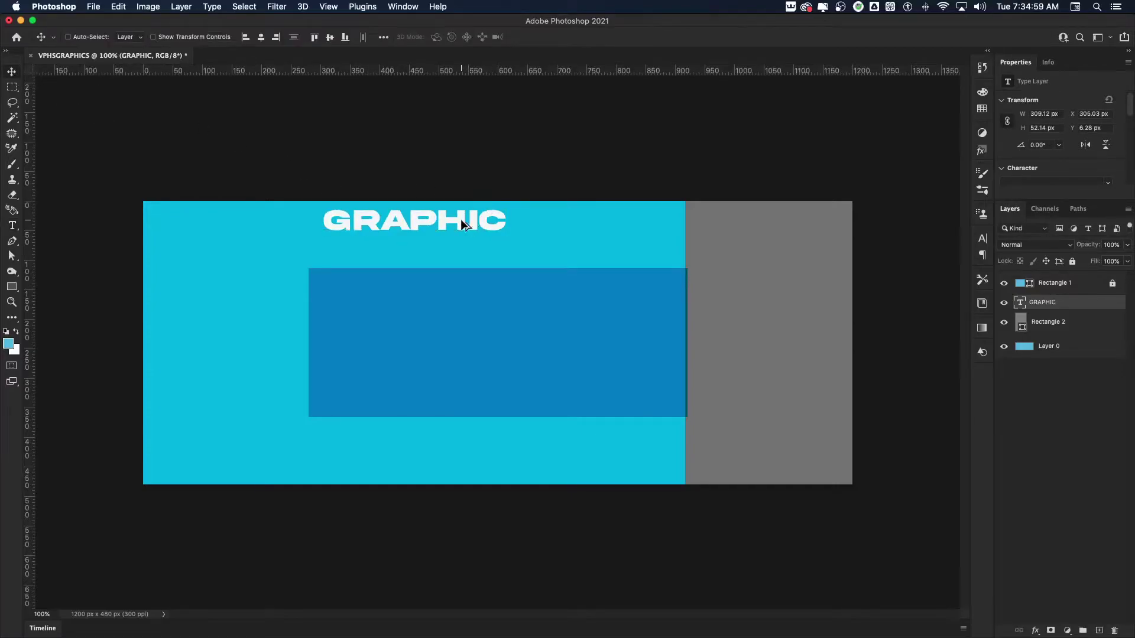
drag(461, 220, 462, 243)
double_click(461, 242)
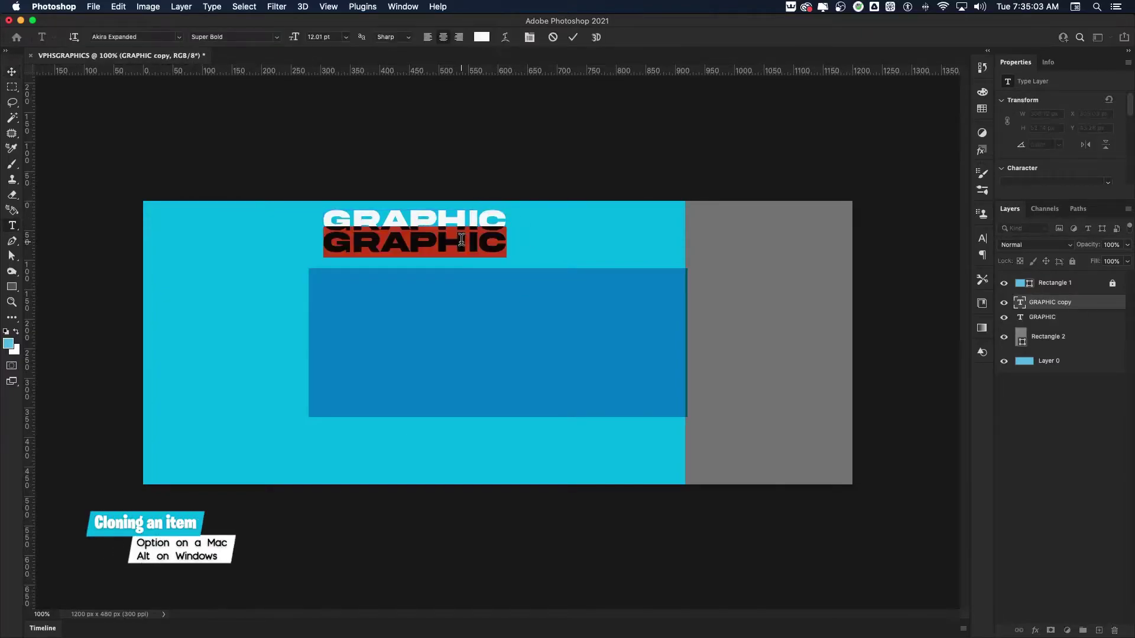
text(DESIGN)
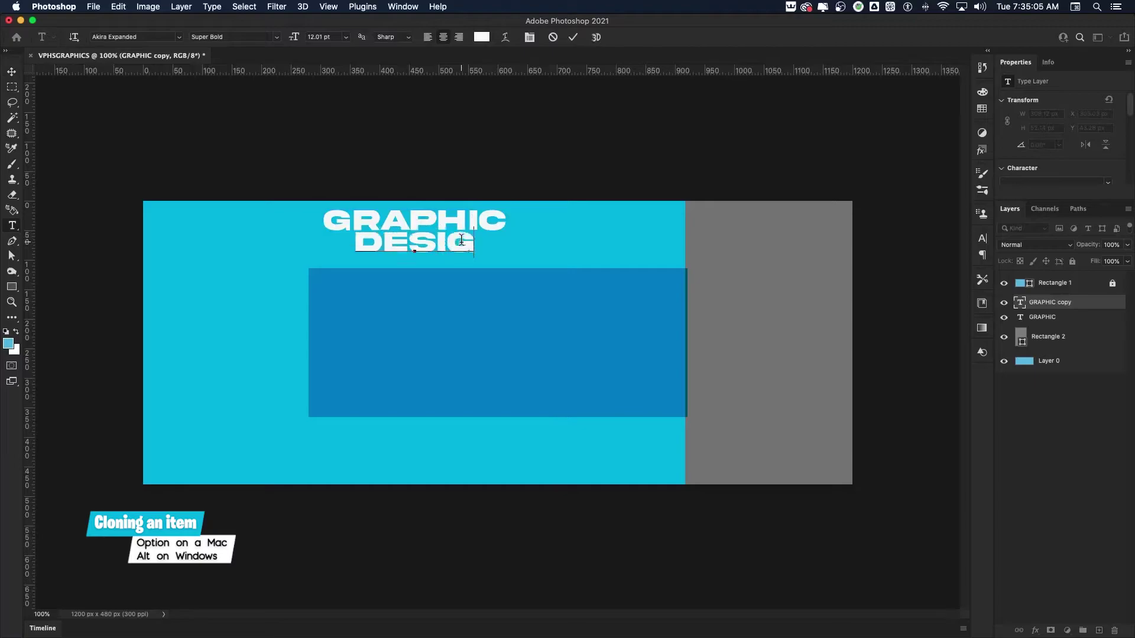
click(12, 72)
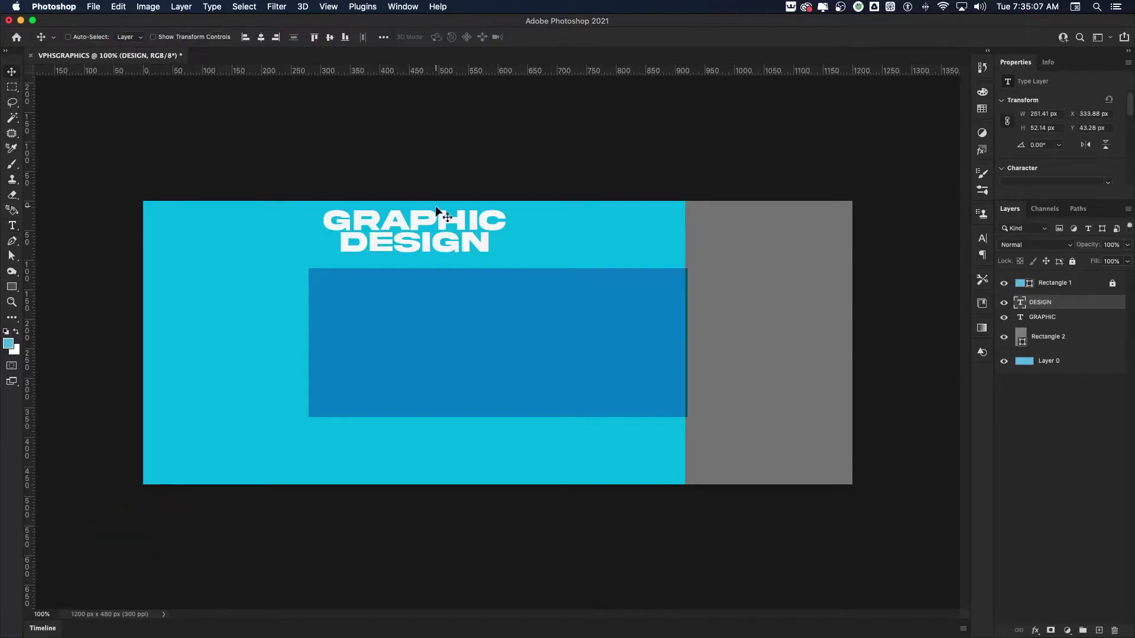
drag(447, 241, 374, 247)
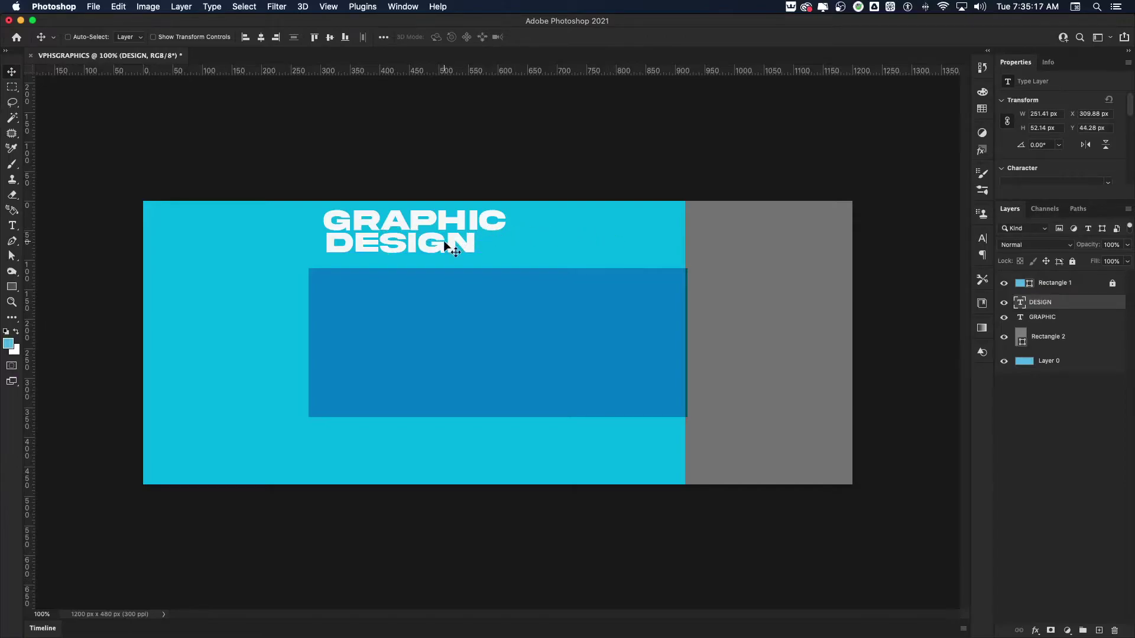
- Move the GRAPHIC and DESIGN text together onto the upper part of the gray rectangle and scale both to about 78.5%
shift+click(1047, 318)
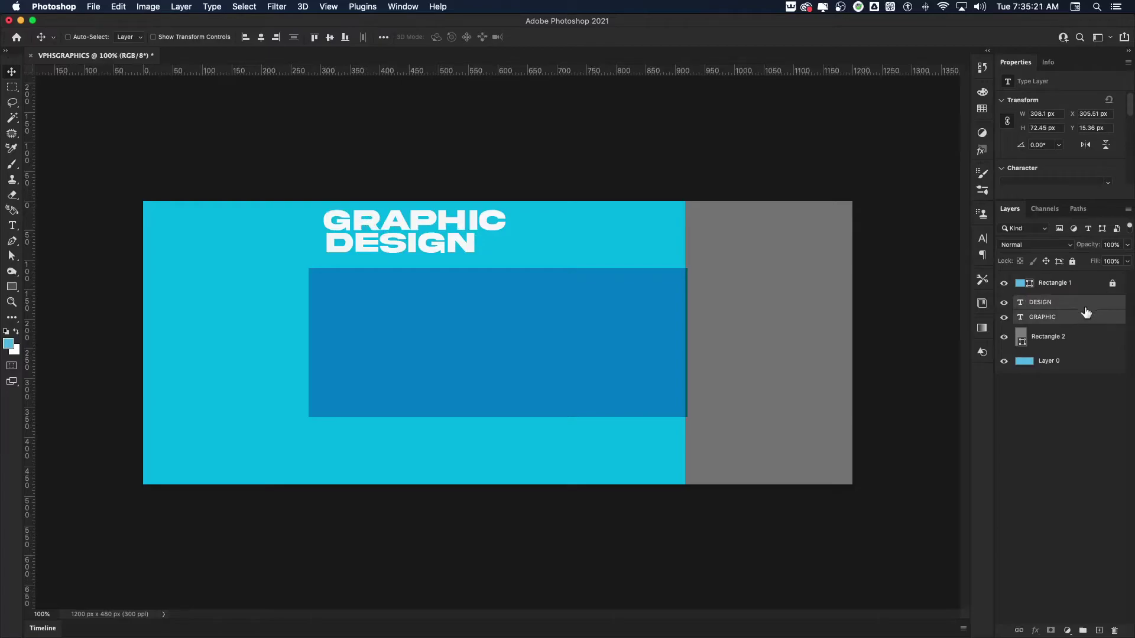
drag(494, 228, 823, 255)
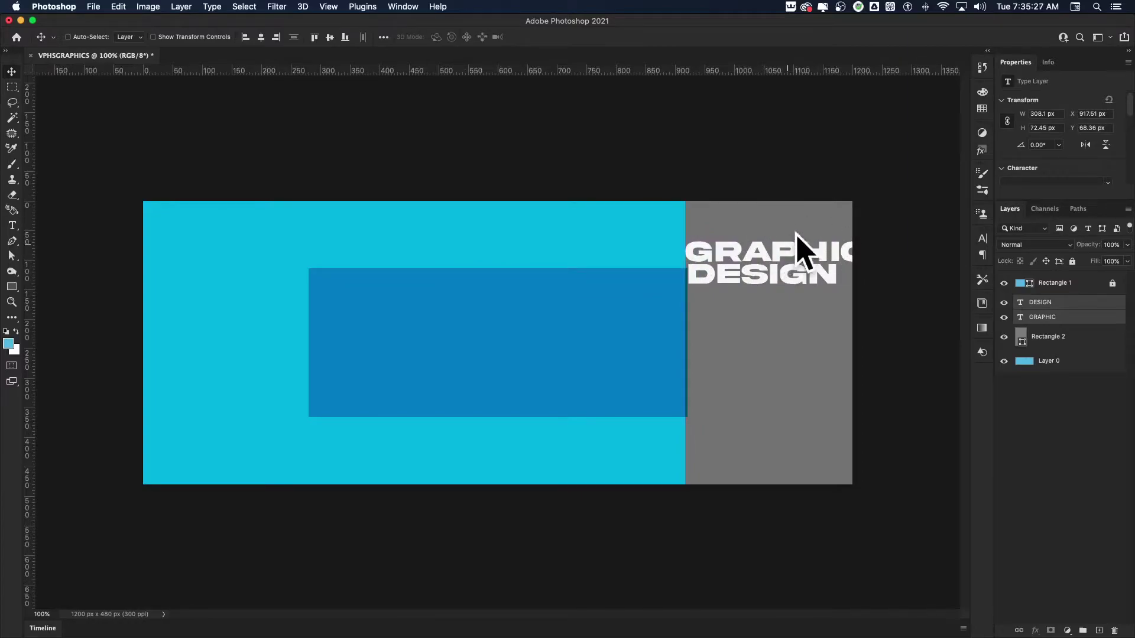
key(super+t)
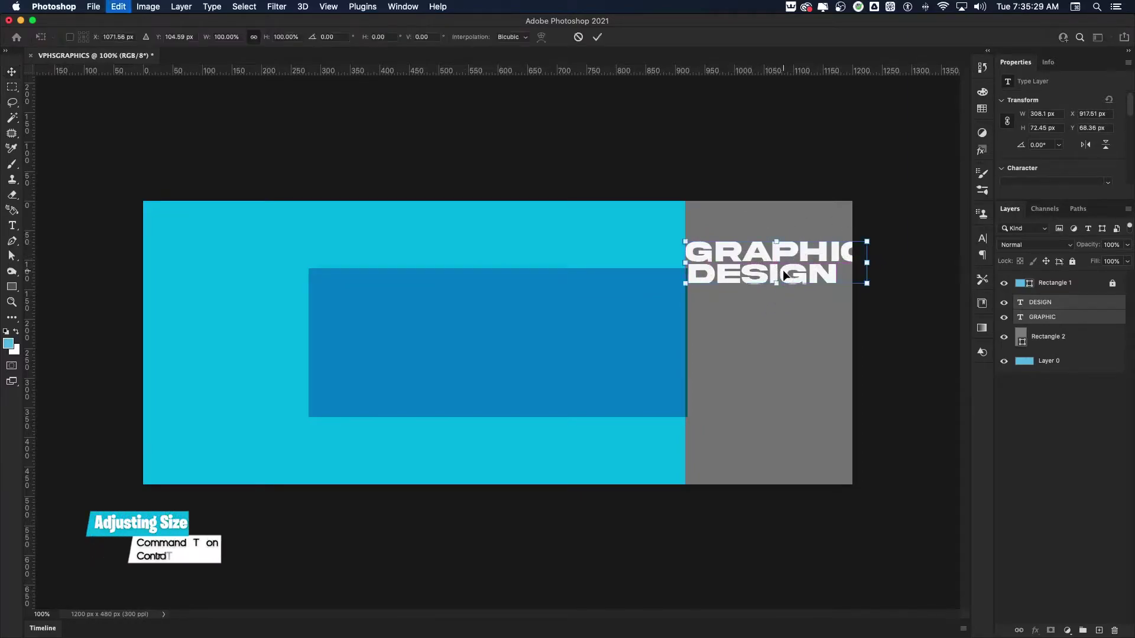
drag(867, 241, 852, 244)
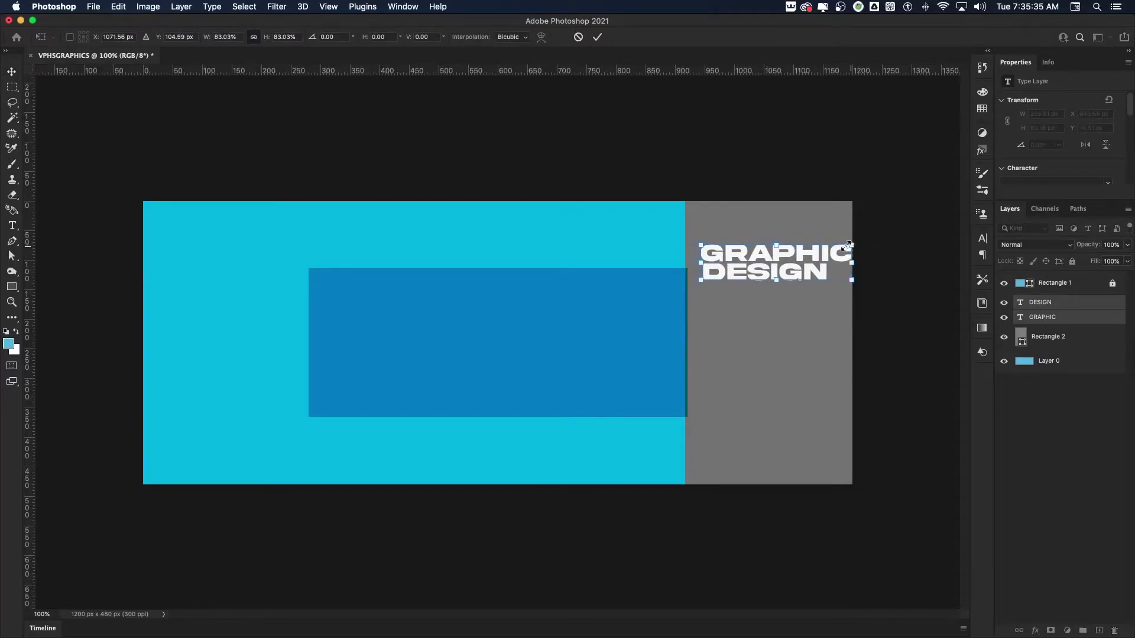
drag(816, 255, 833, 280)
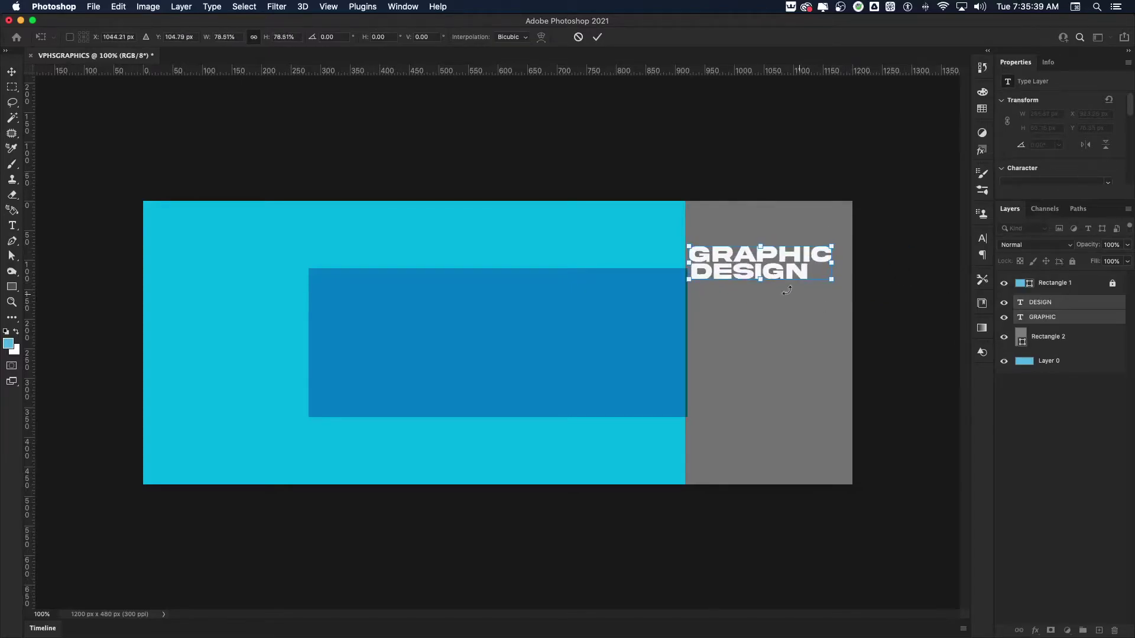
mouse_move(761, 282)
mouse_down()
mouse_move(792, 295)
mouse_move(767, 290)
mouse_move(775, 269)
mouse_up()
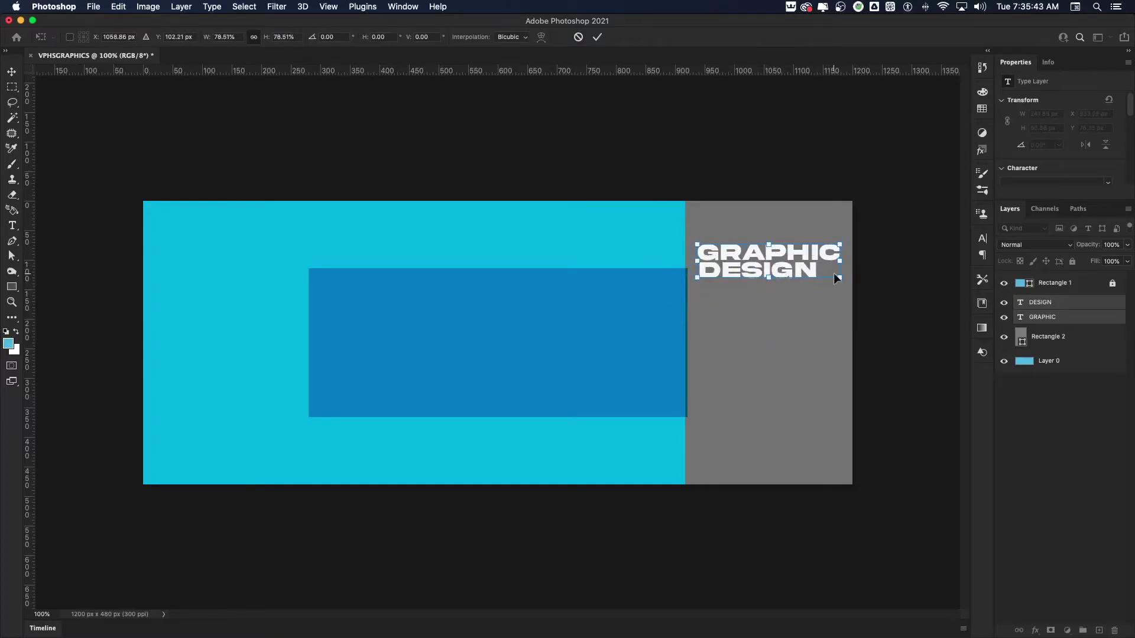
drag(840, 280, 799, 262)
key(super+z)
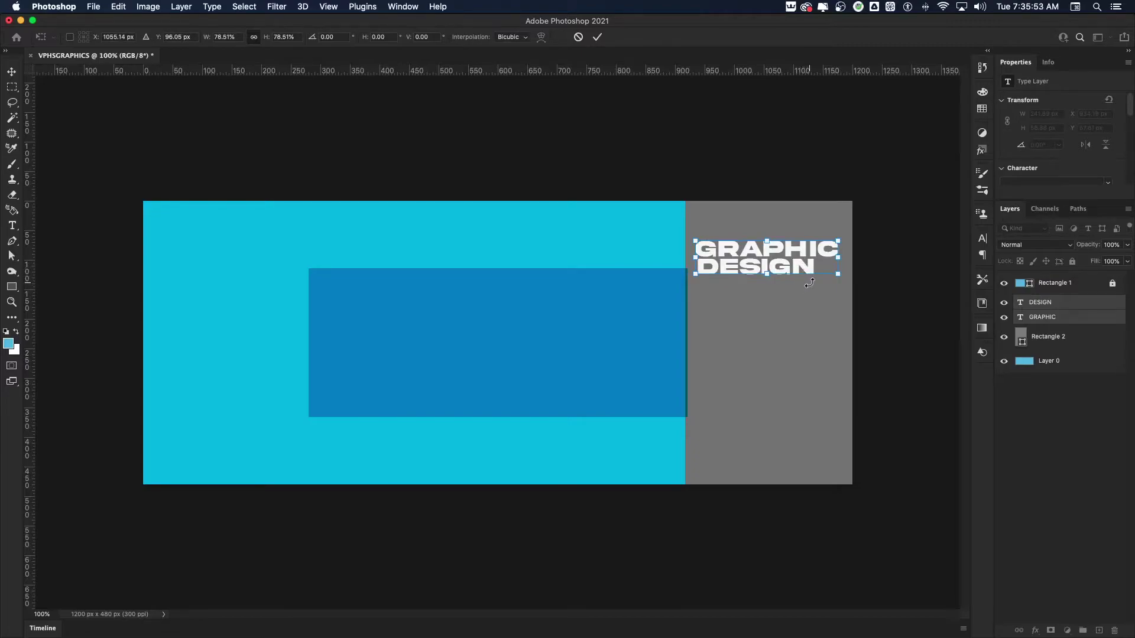
key(Return)
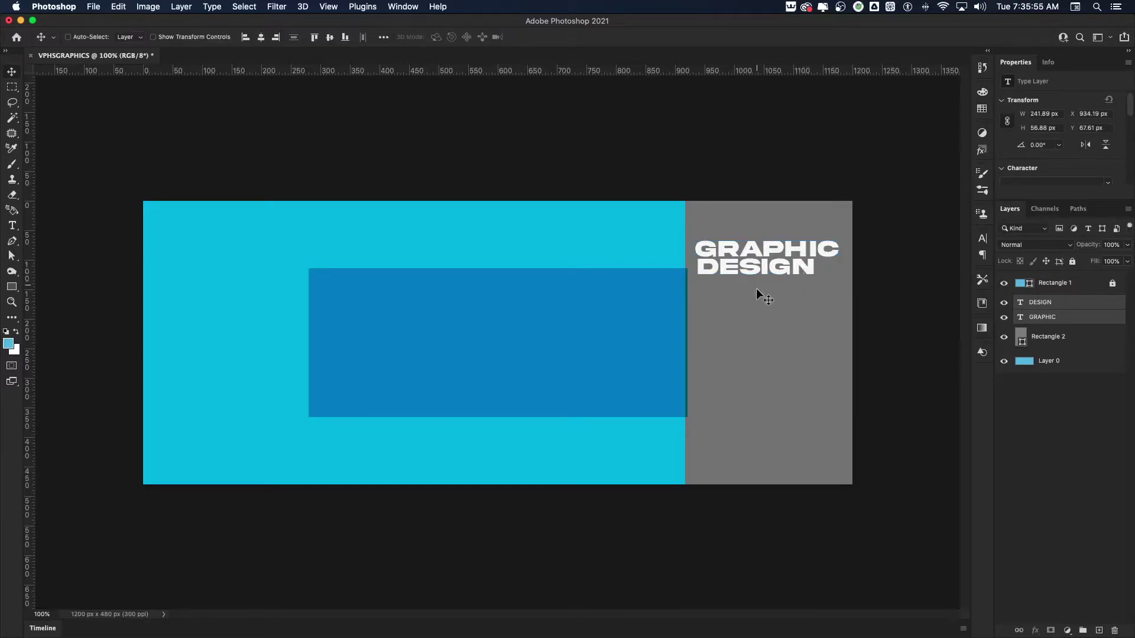
- Add a new text layer above the DESIGN layer reading WITH MR. followed by the teacher's surname
key(t)
click(605, 228)
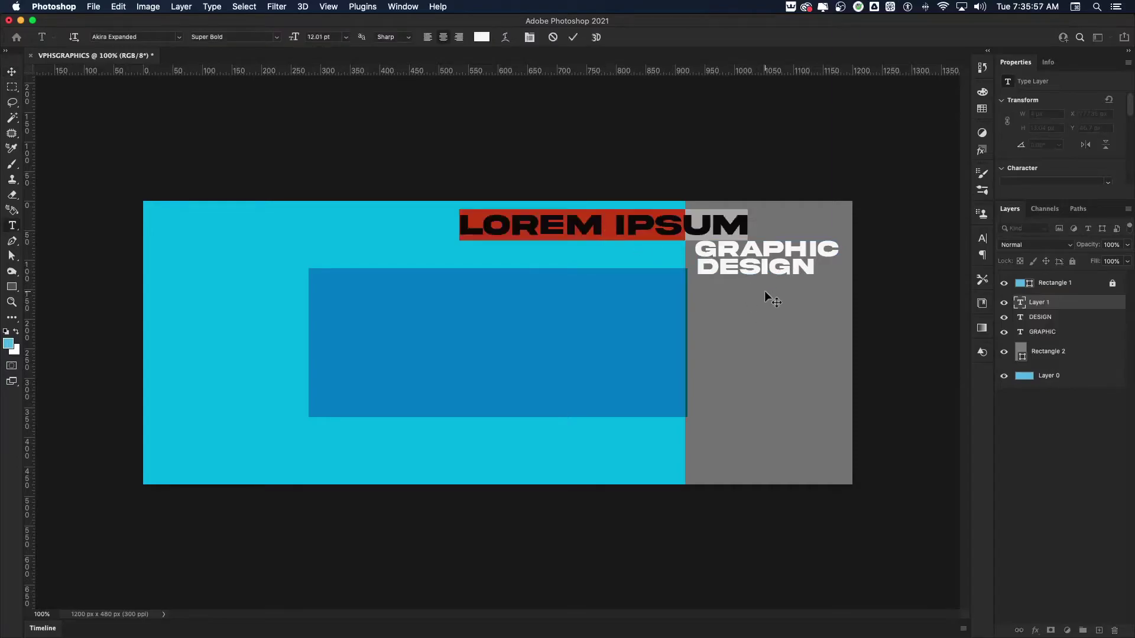
text(WITH)
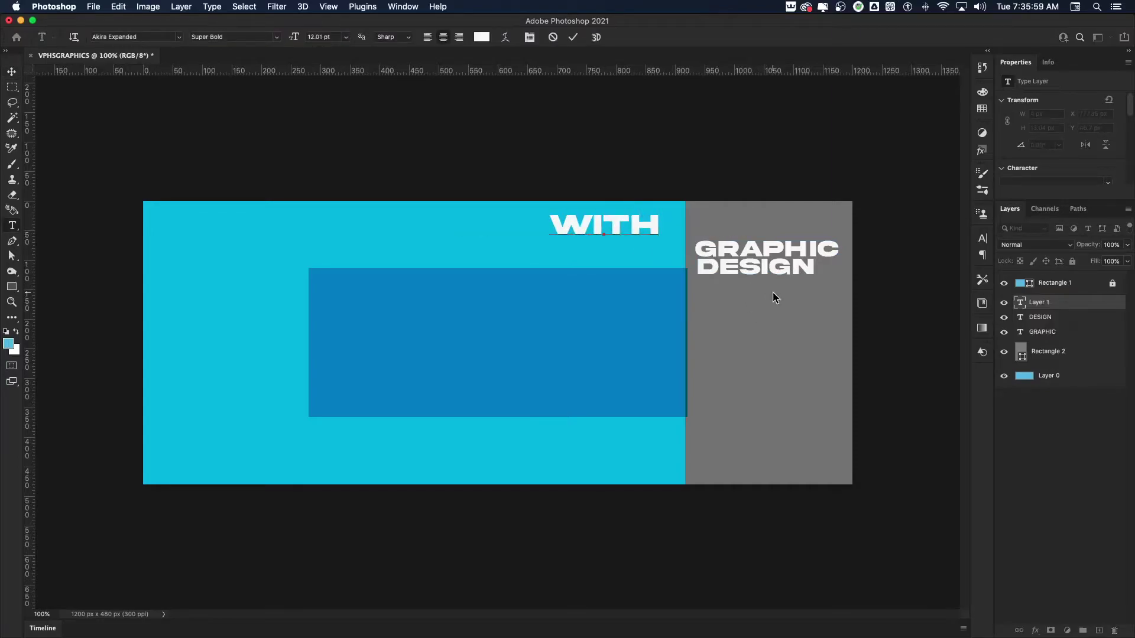
text( MR. L)
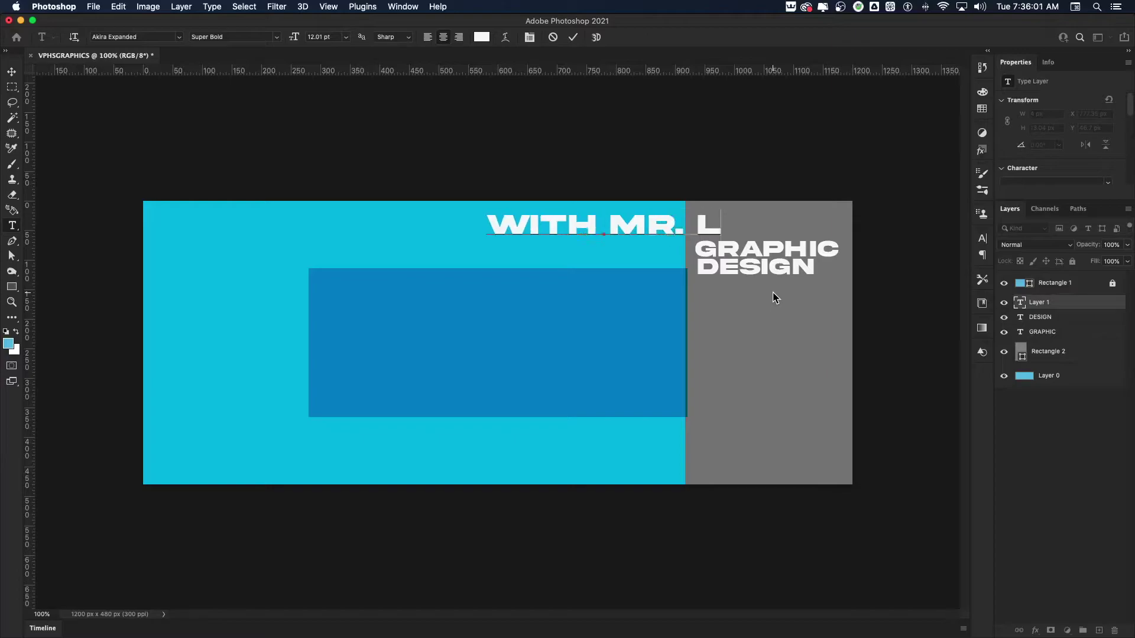
text(ARIOS)
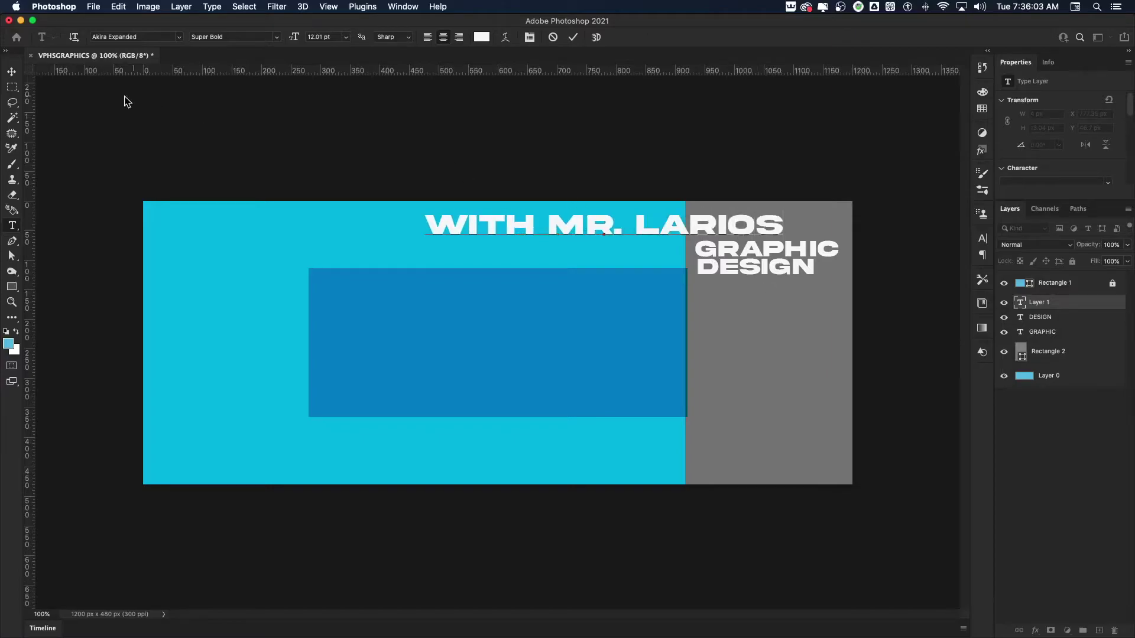
click(10, 72)
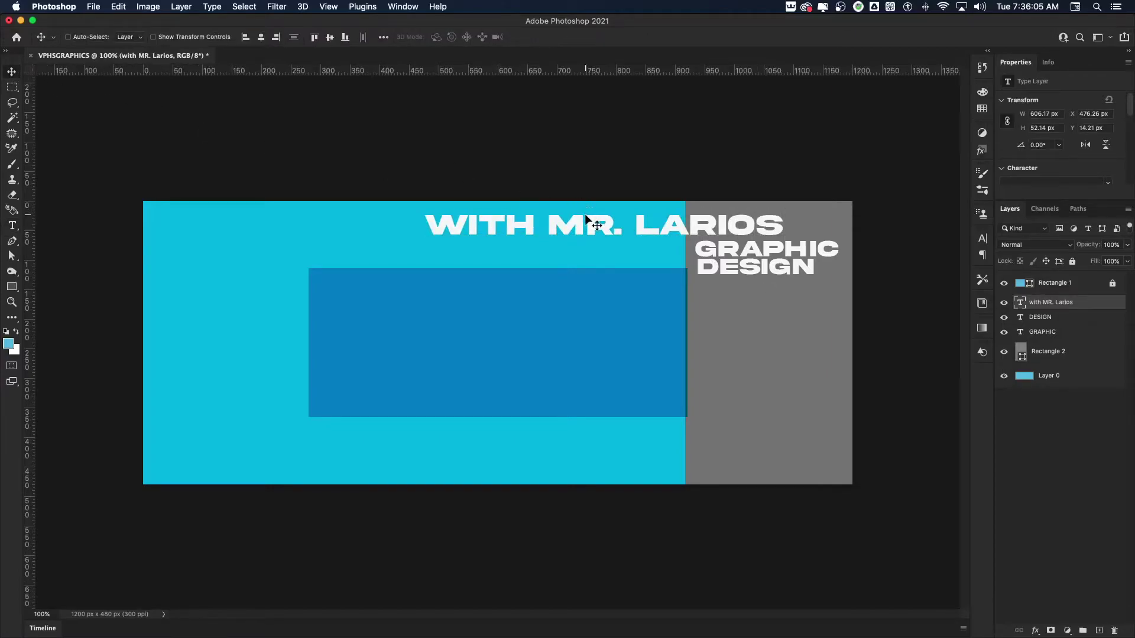
- Shrink the teacher line to about 210 px wide and place it directly under DESIGN on the gray rectangle
drag(591, 216, 644, 272)
key(ctrl+t)
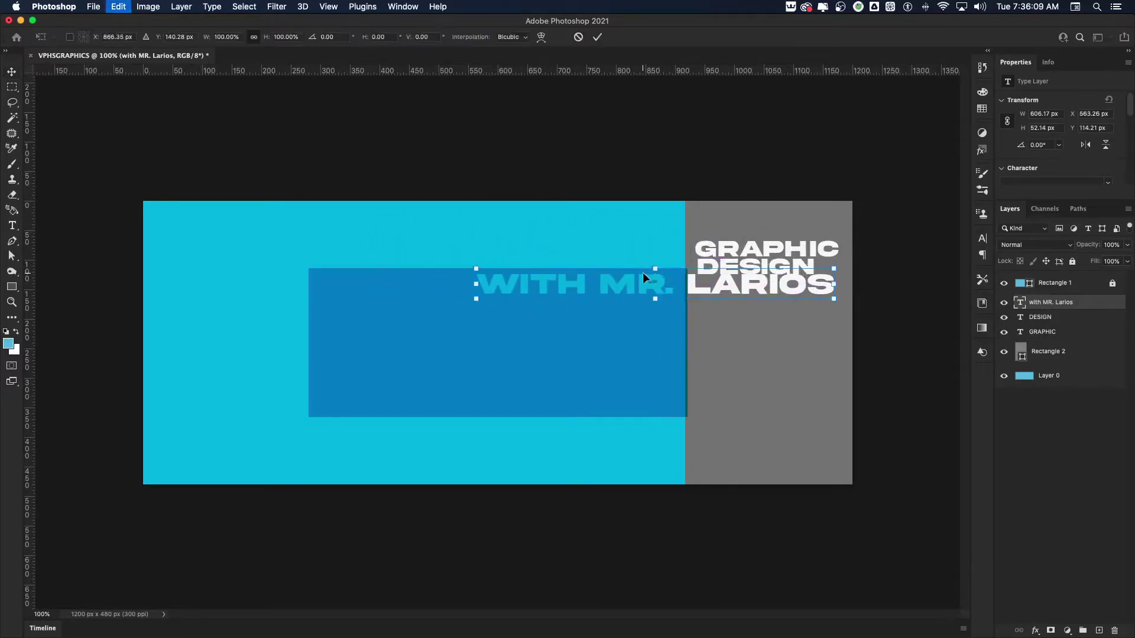
drag(836, 273, 806, 282)
key(Return)
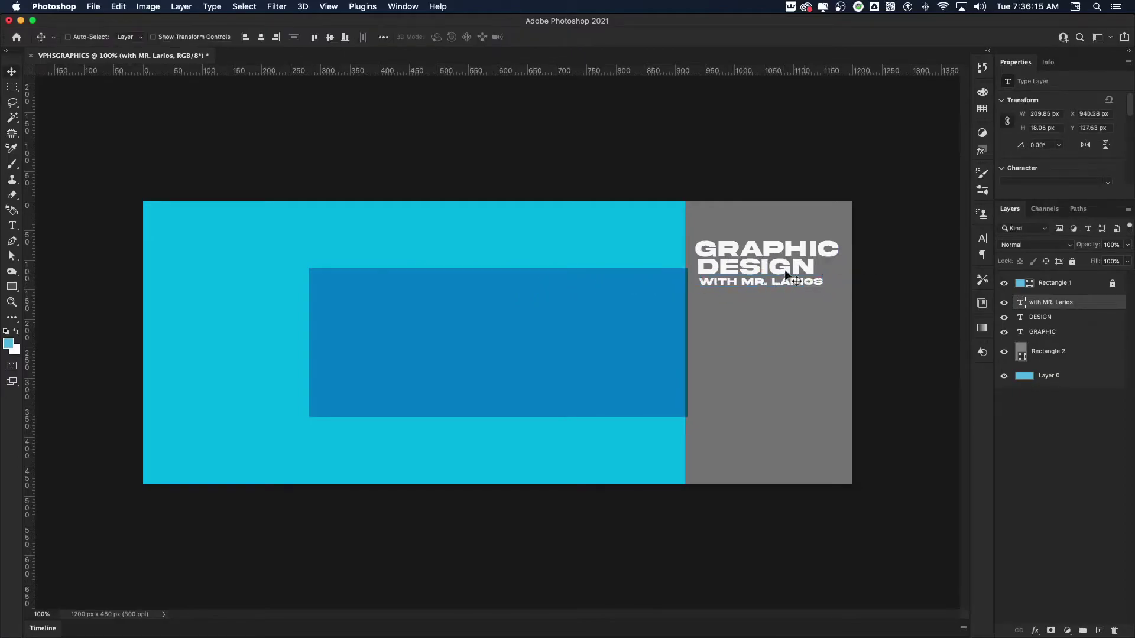
key(Left)
key(Up)
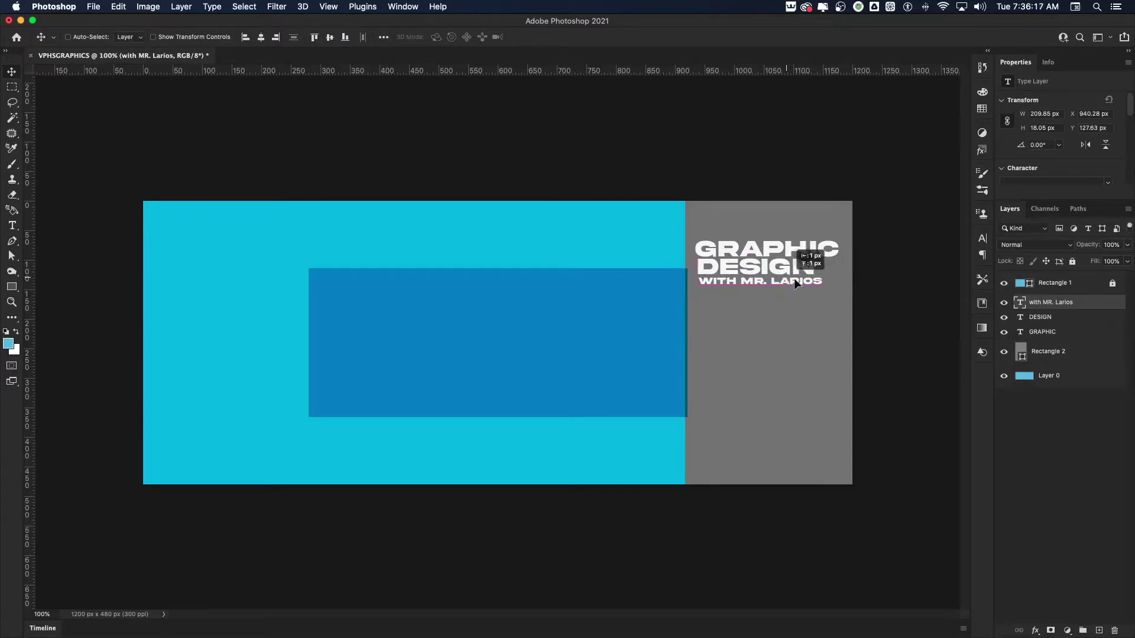
- Align the three text layers to the selection by their horizontal centers and place them at mid-height on the gray rectangle
shift+click(1057, 335)
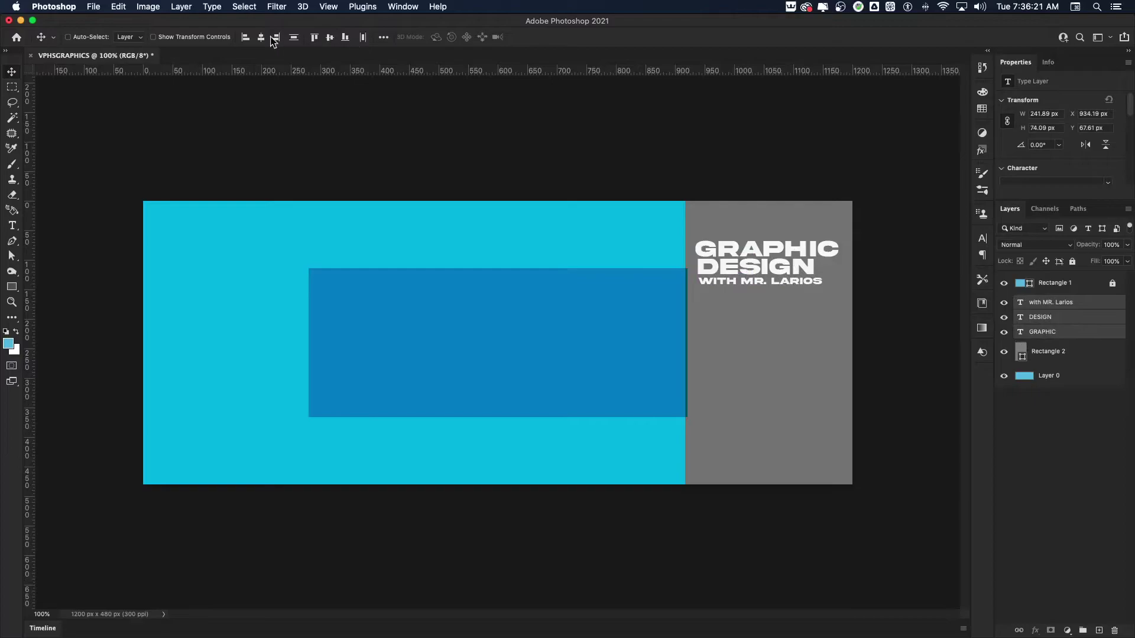
click(246, 38)
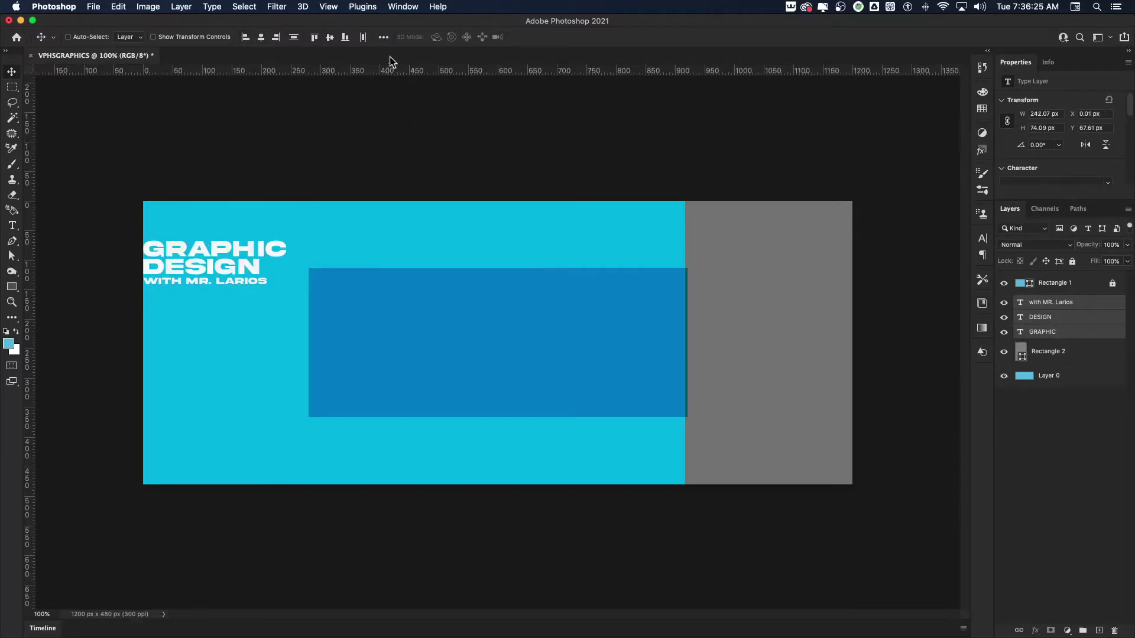
click(383, 37)
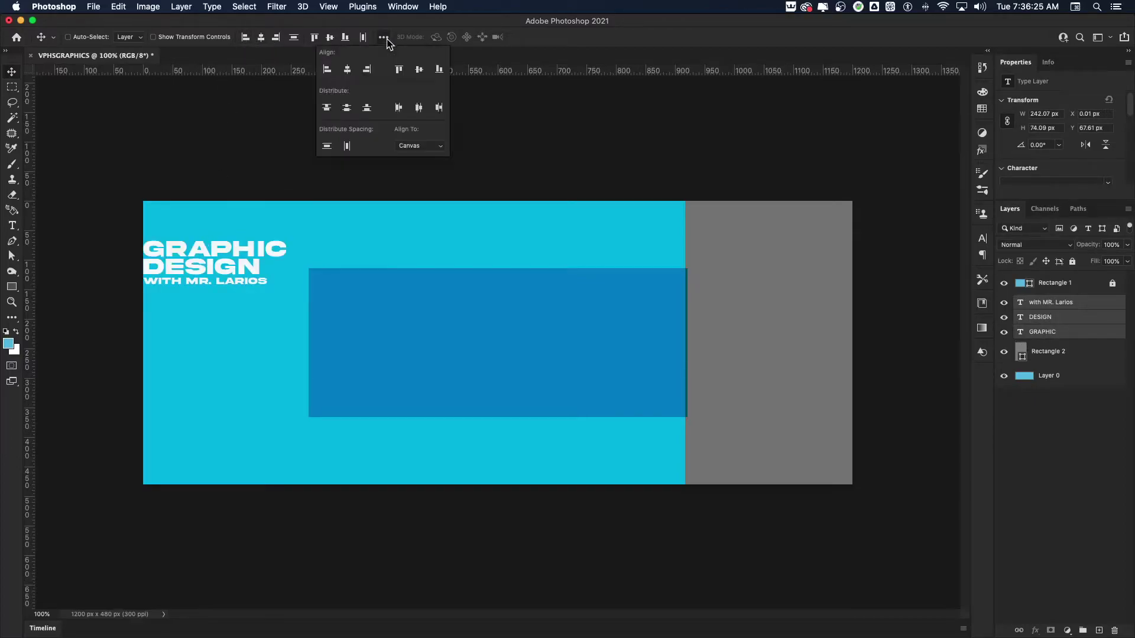
click(412, 146)
click(414, 137)
drag(197, 247, 750, 324)
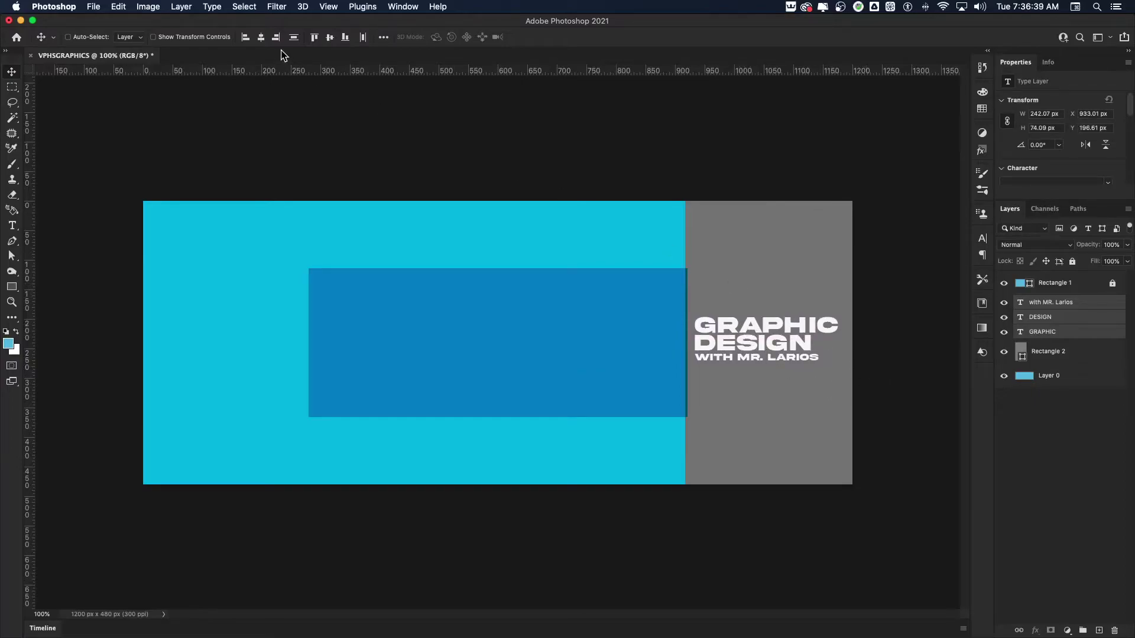
click(261, 37)
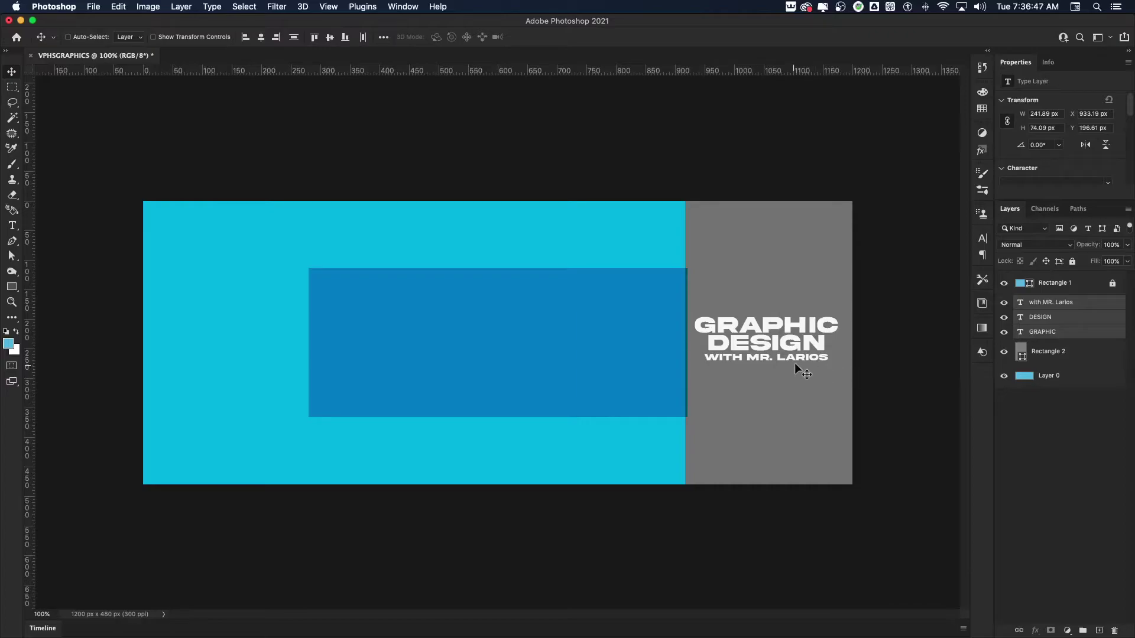
- Change the font of the teacher line under DESIGN to MADE TOMMY Medium
click(1081, 302)
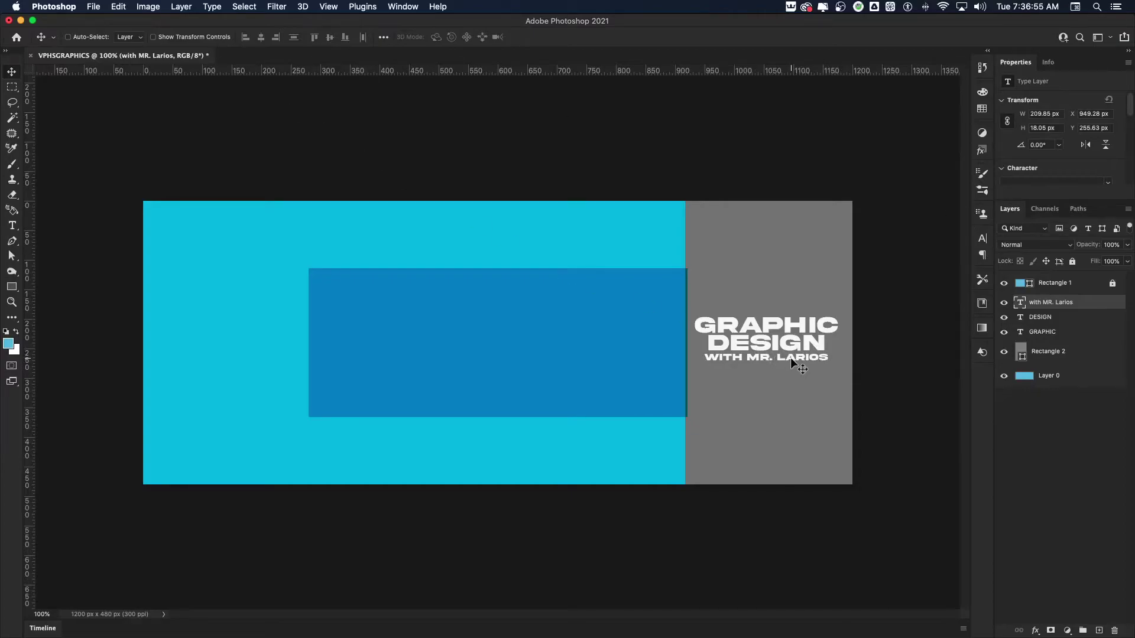
double_click(750, 354)
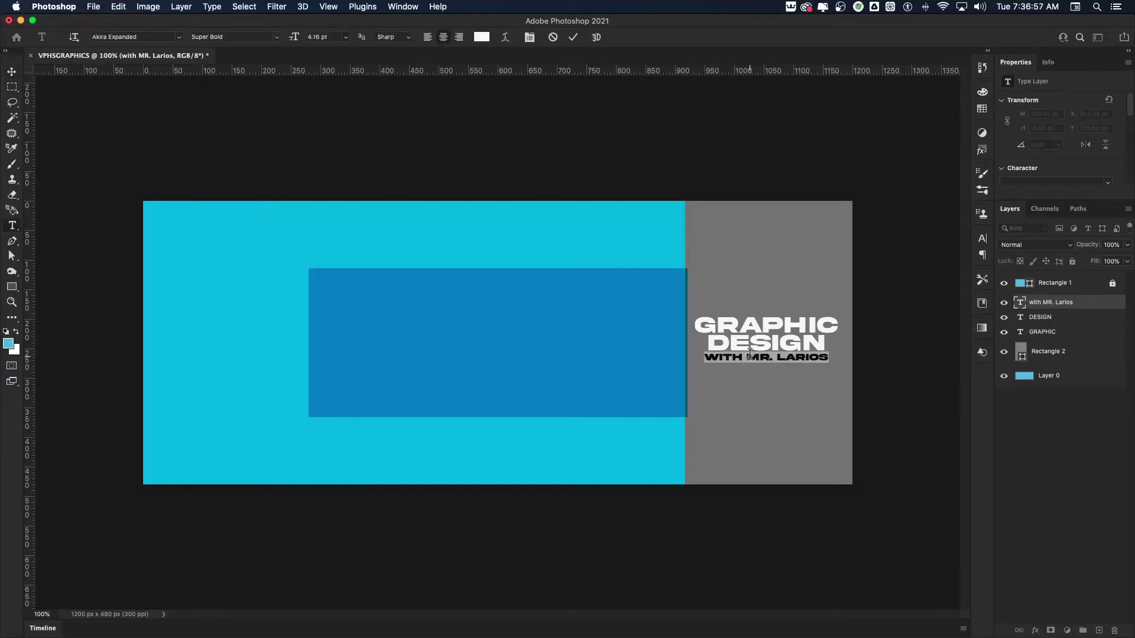
click(178, 43)
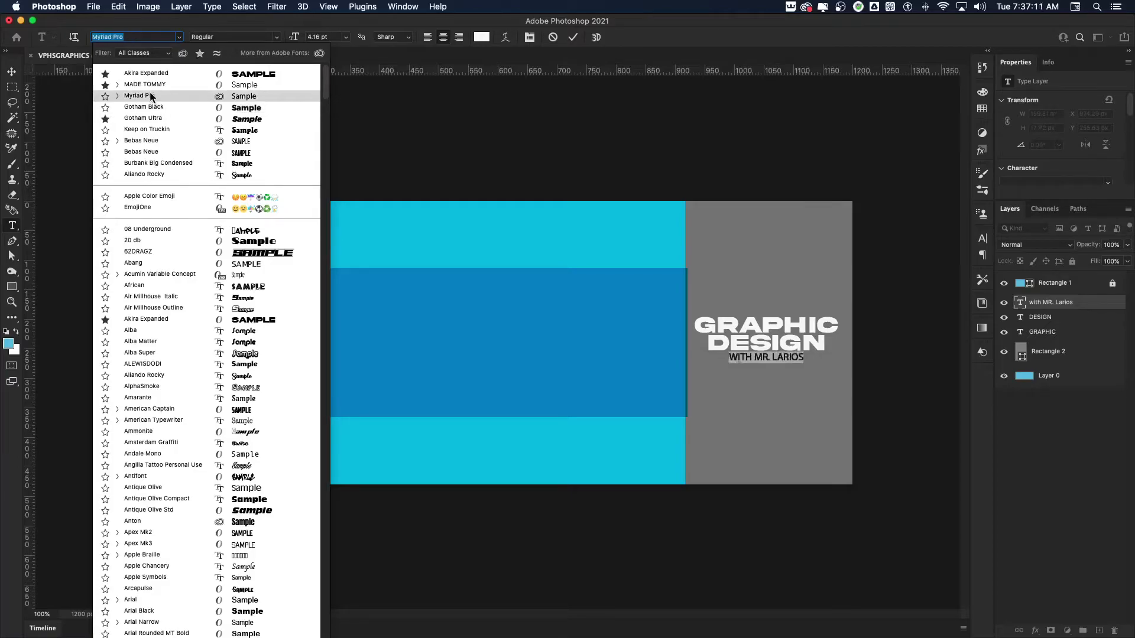
click(118, 84)
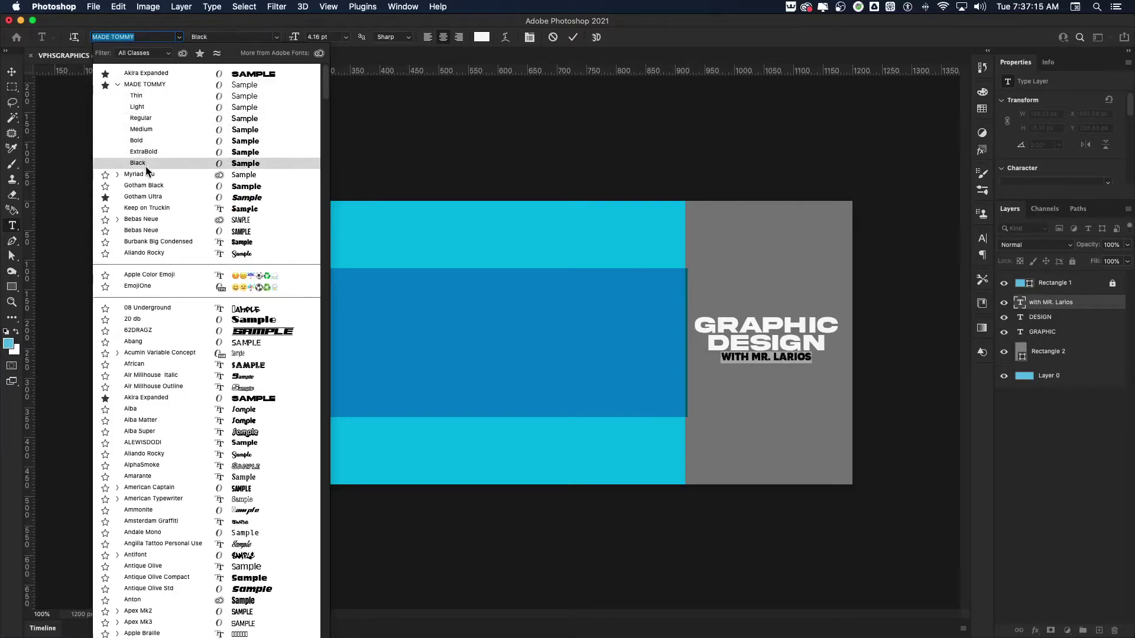
click(150, 129)
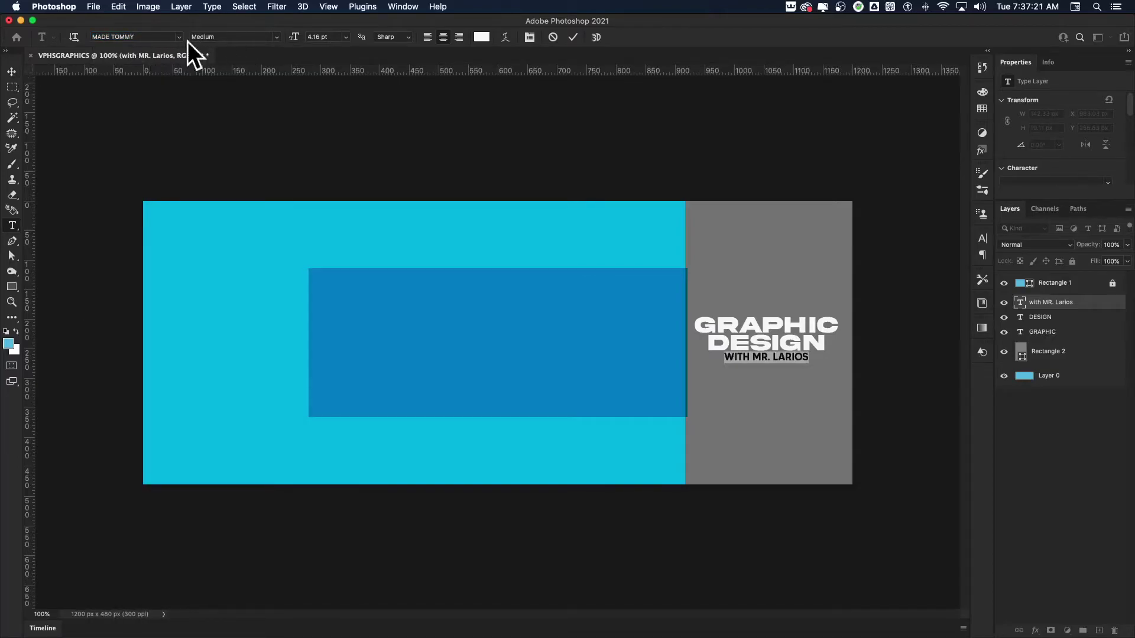
click(11, 71)
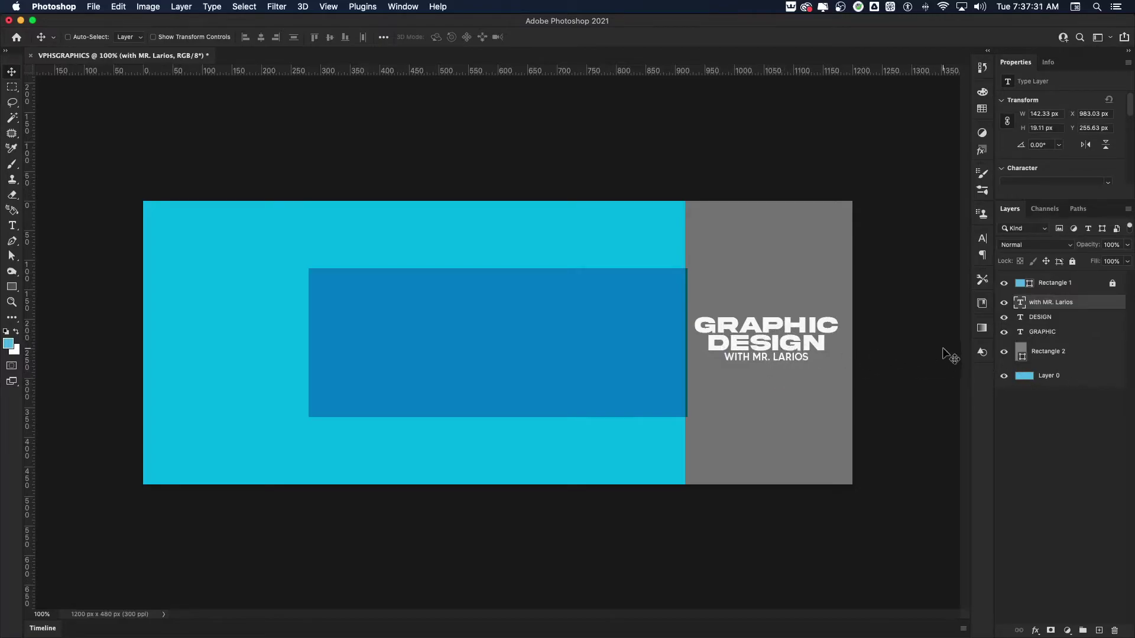
- Place the VPHS_CTE logo from the VPHS library, scale it to about 284 px wide and position it at the banner's left end
click(982, 303)
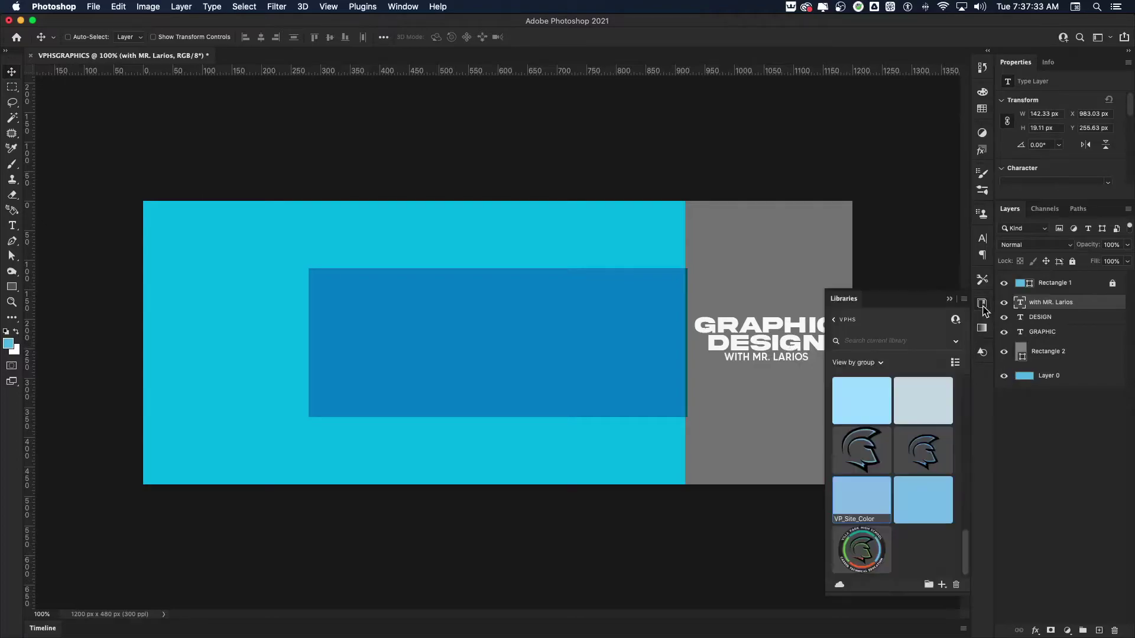
drag(866, 542, 216, 318)
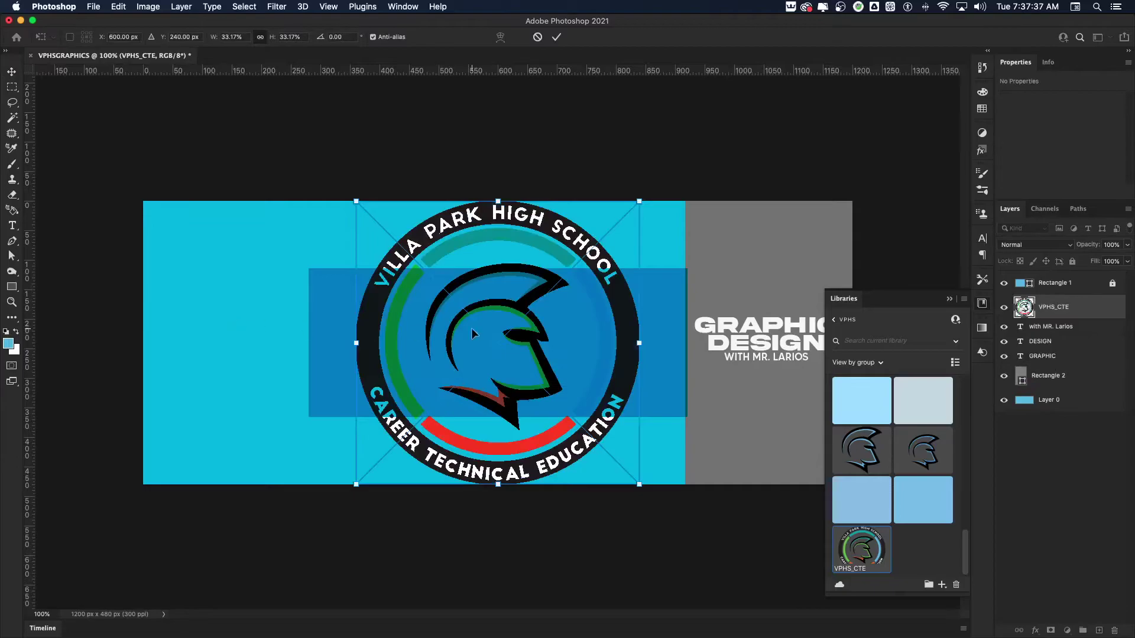
drag(597, 339, 371, 339)
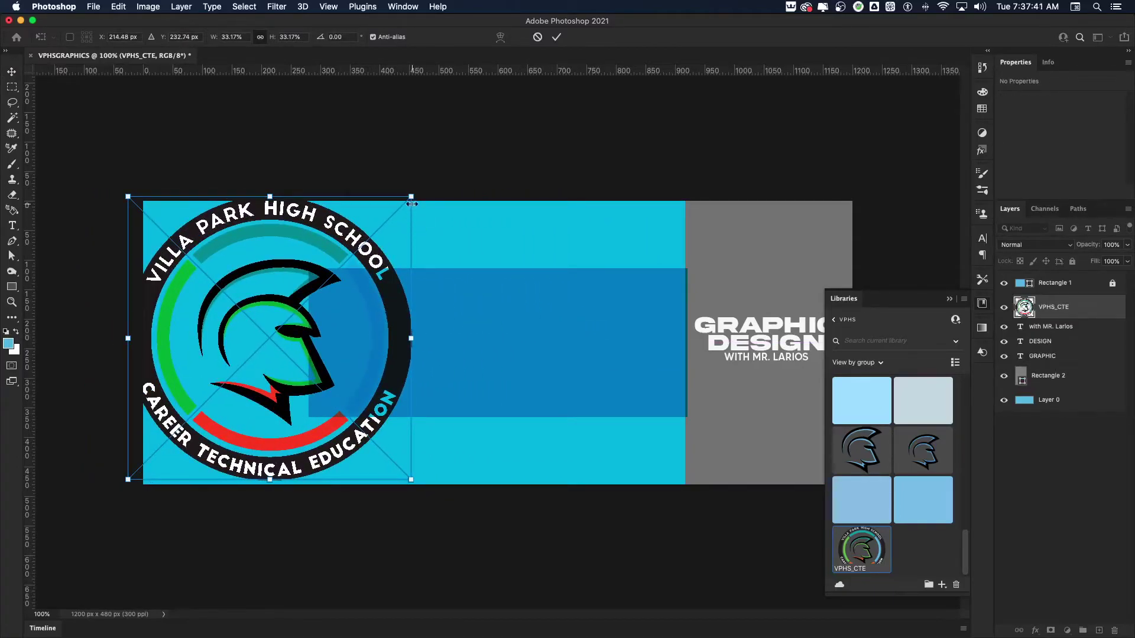
drag(412, 197, 373, 236)
drag(356, 320, 330, 320)
drag(348, 239, 329, 255)
drag(290, 313, 274, 312)
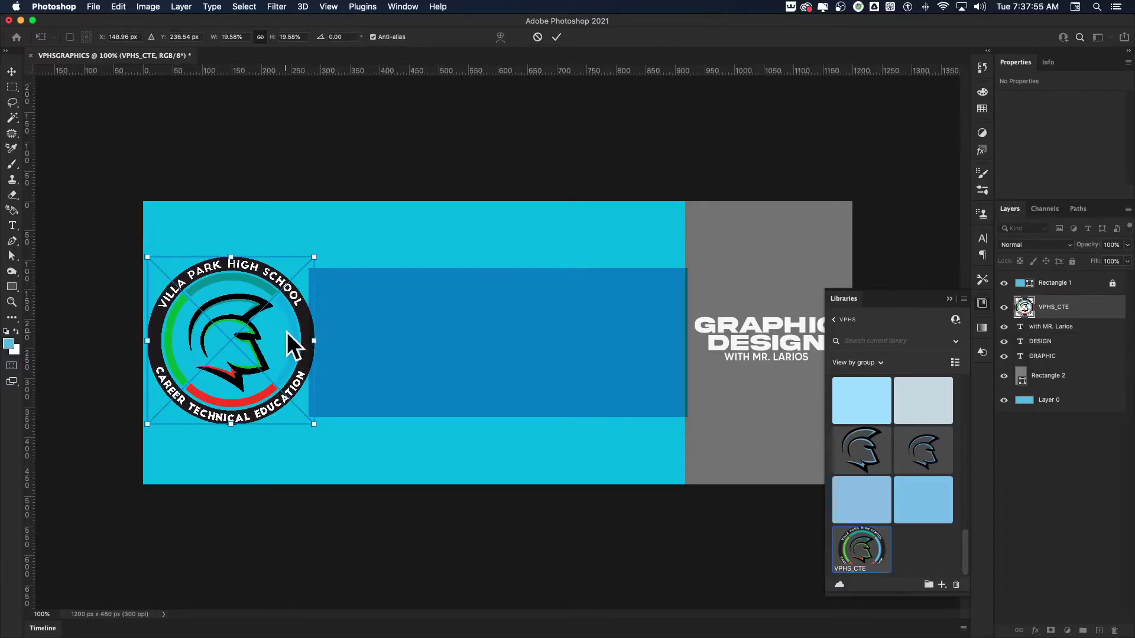
key(Return)
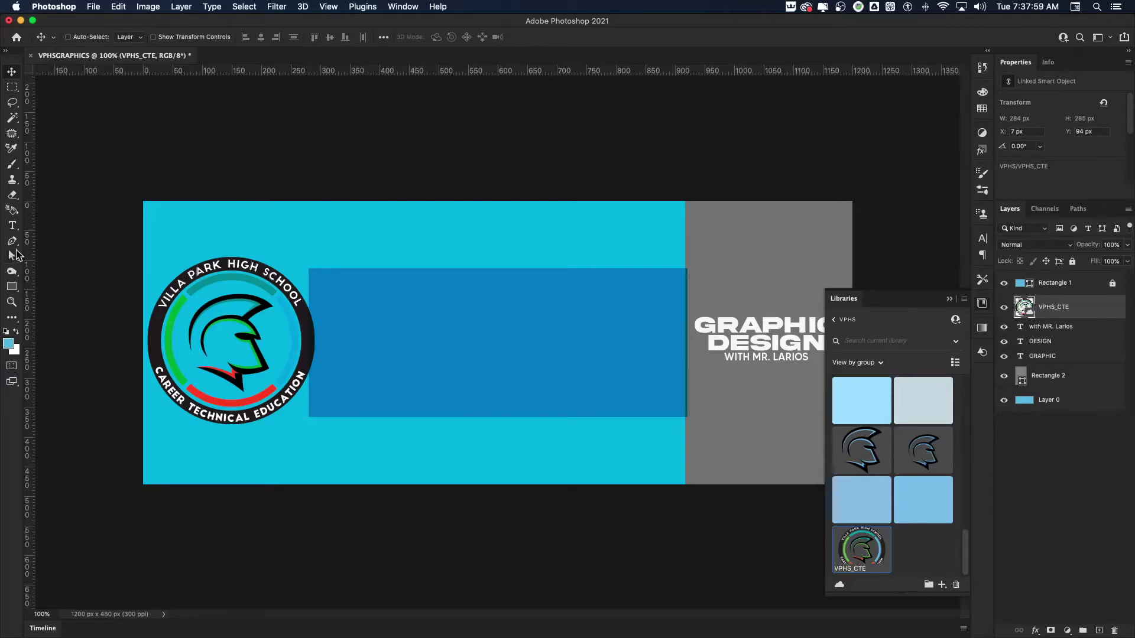
- Draw a circle about 244 px in diameter centered over the inside of the school logo
drag(12, 290, 44, 299)
drag(228, 341, 273, 386)
drag(289, 412, 298, 421)
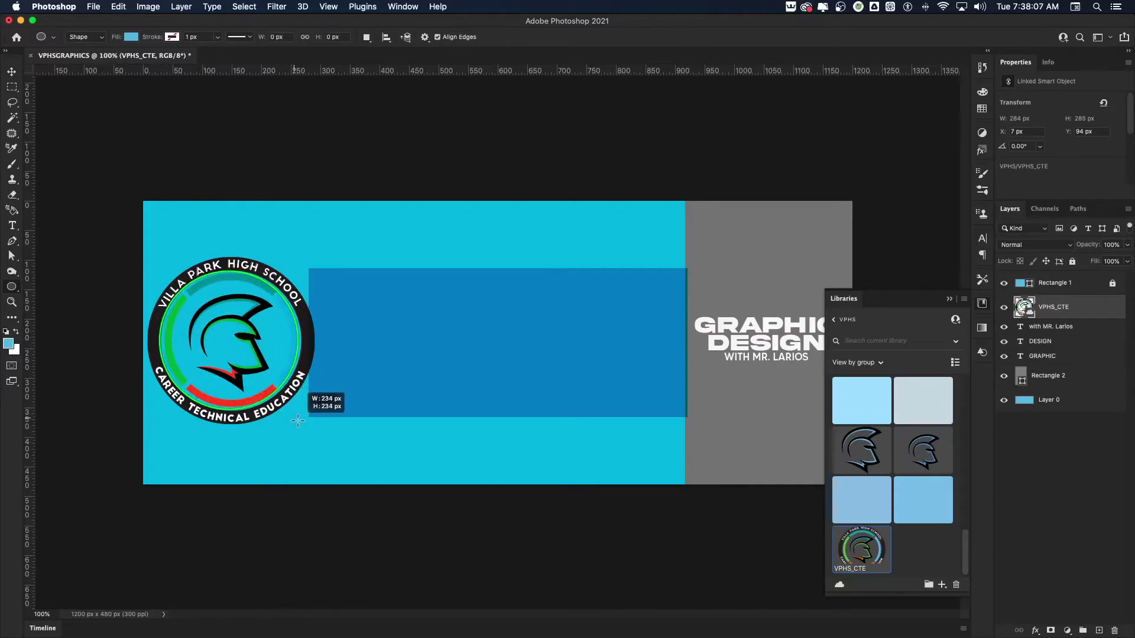
drag(298, 421, 303, 424)
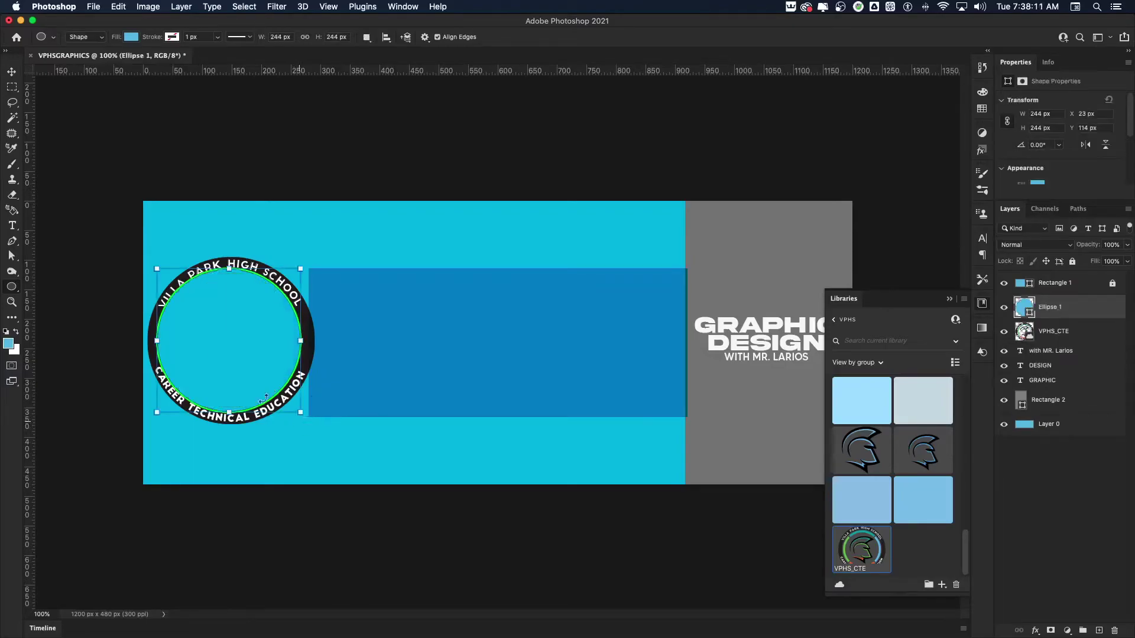
- Fill the circle with white and move its layer directly beneath the VPHS_CTE logo layer
click(131, 38)
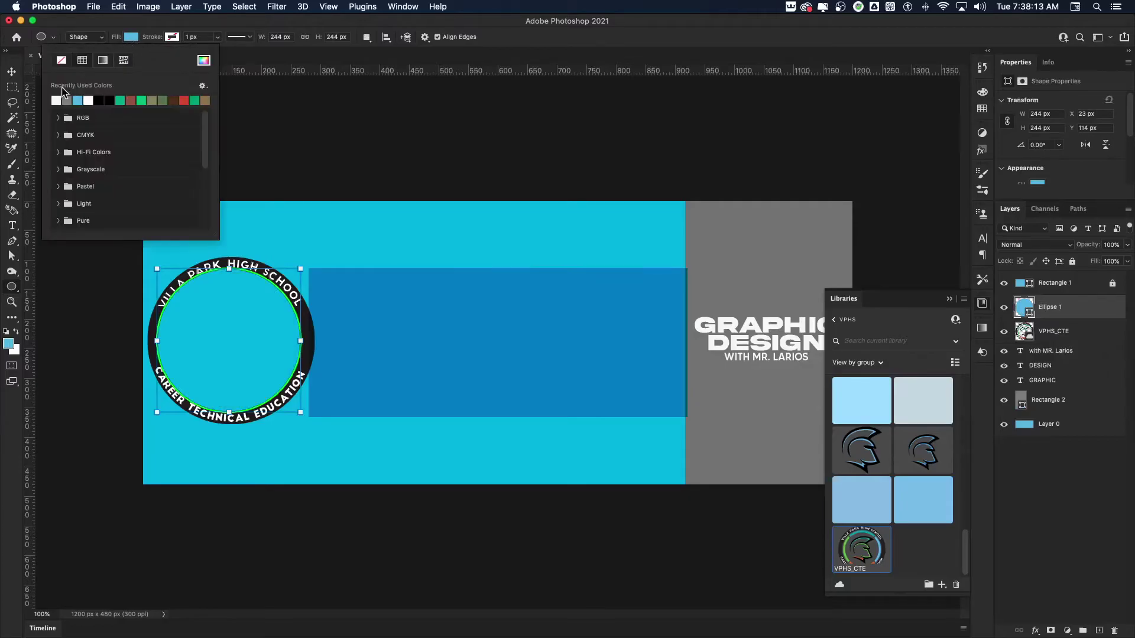
click(57, 100)
drag(1100, 305, 1078, 350)
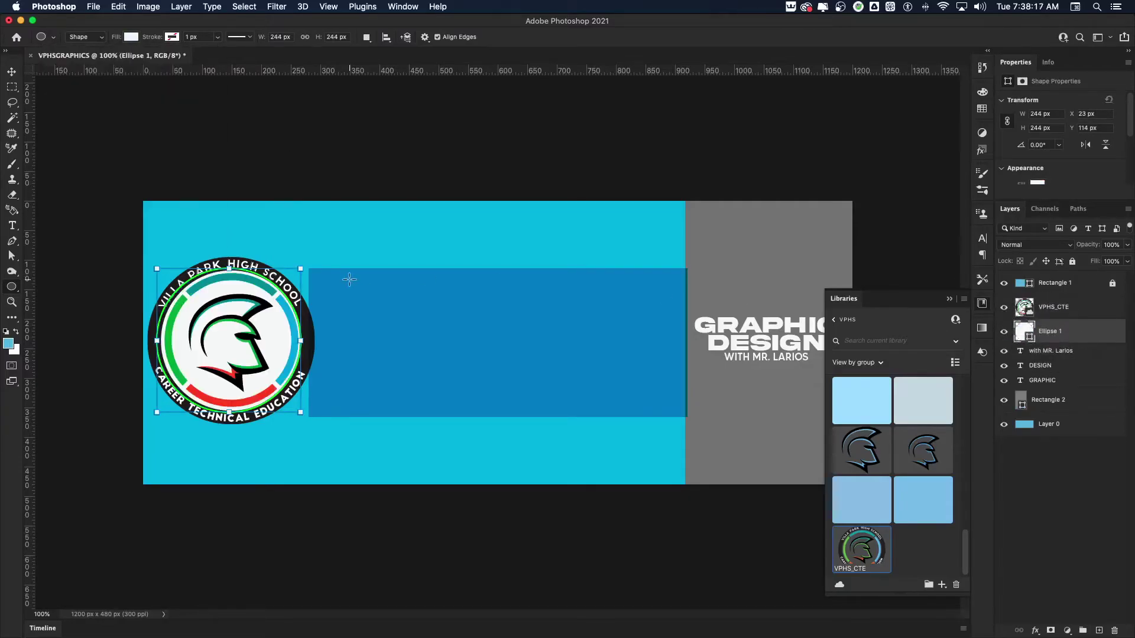
click(11, 72)
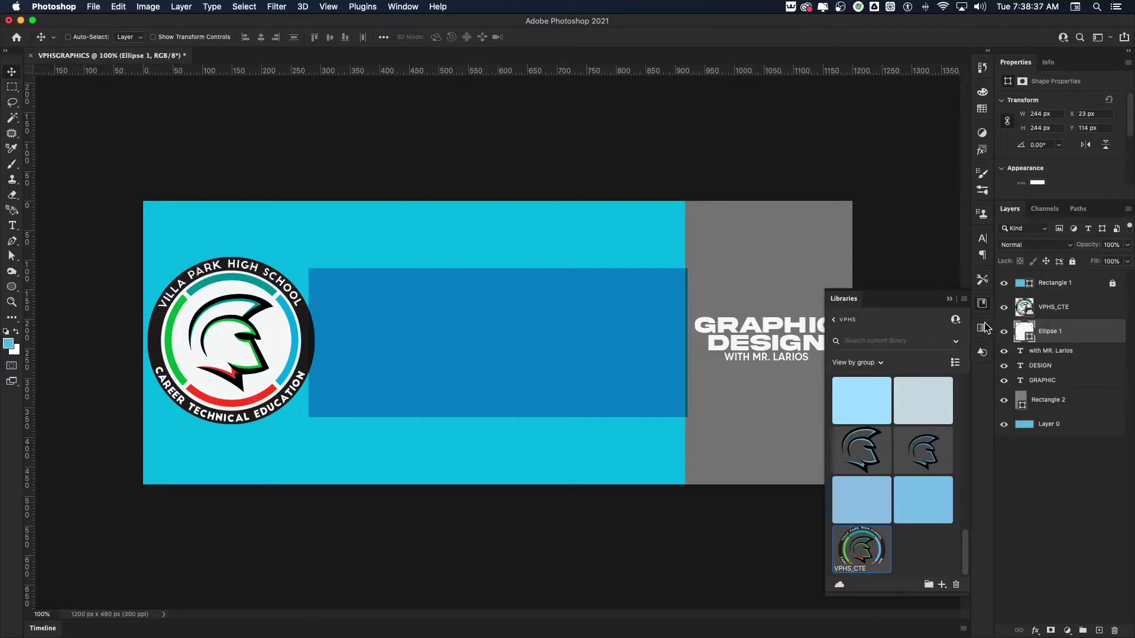
- Place the blue Twitter bird logo from the Esports library over the lower part of the gray rectangle
click(981, 303)
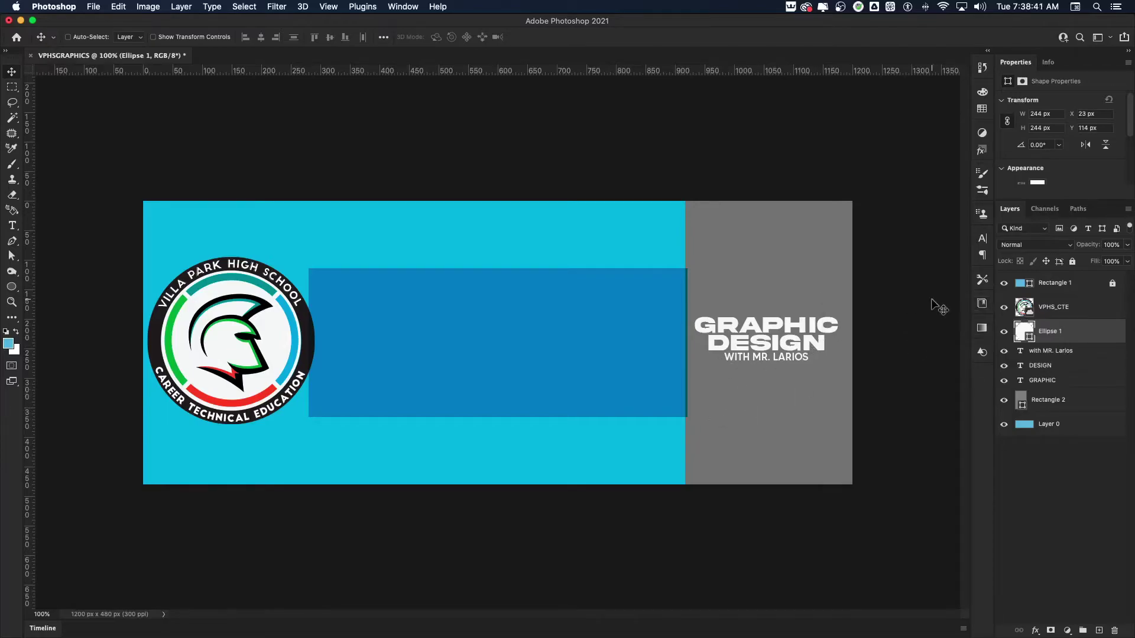
click(982, 303)
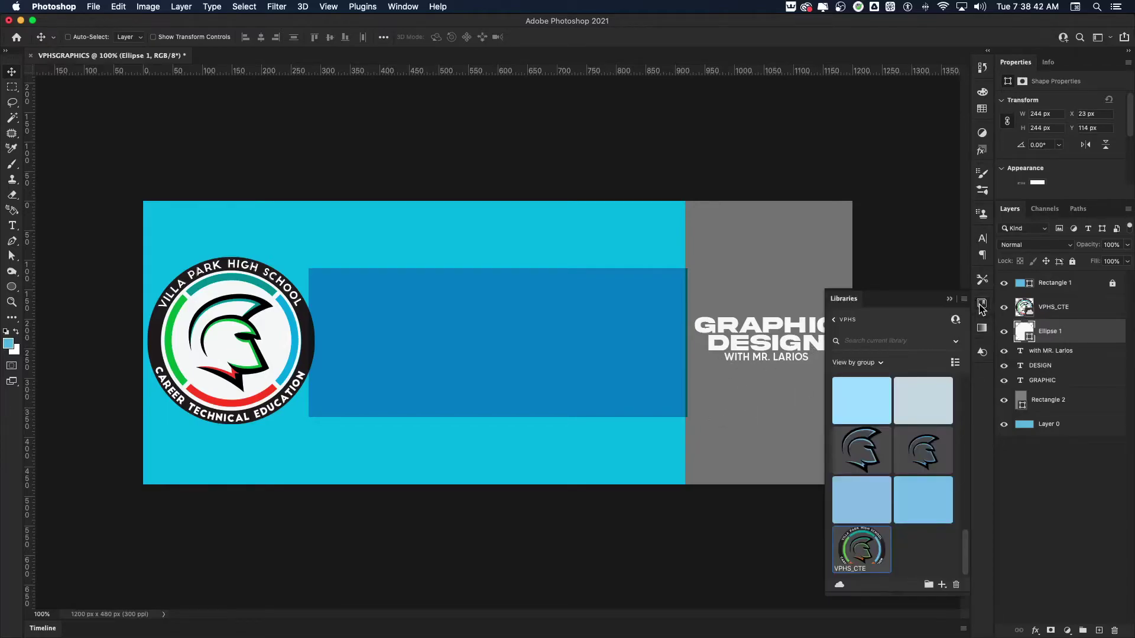
click(834, 320)
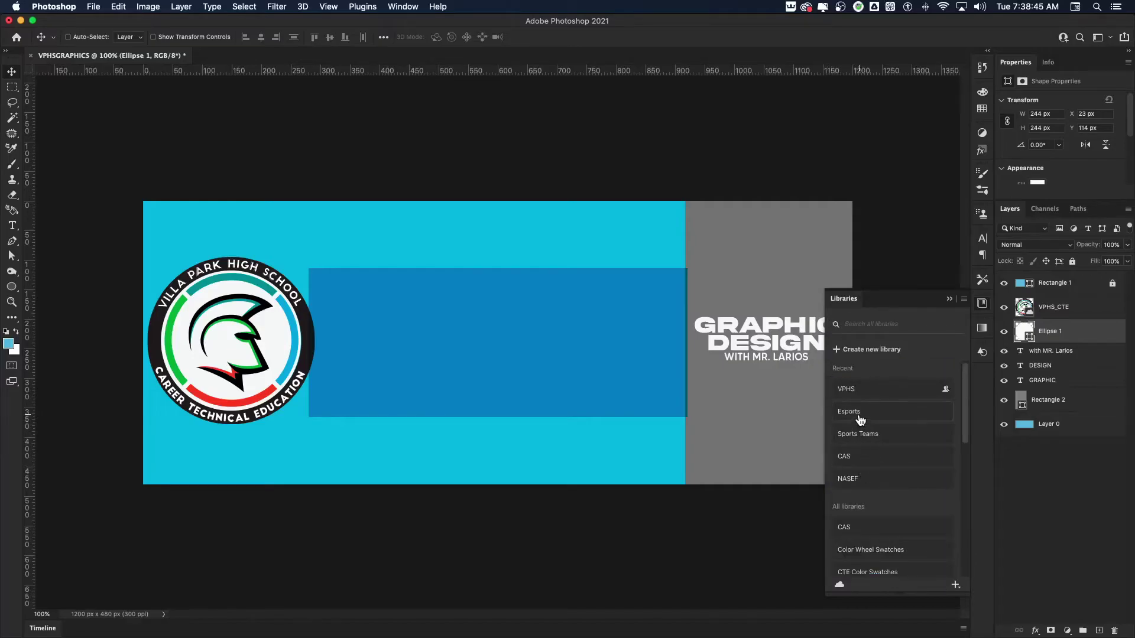
click(860, 412)
scroll(863, 402, down, 3)
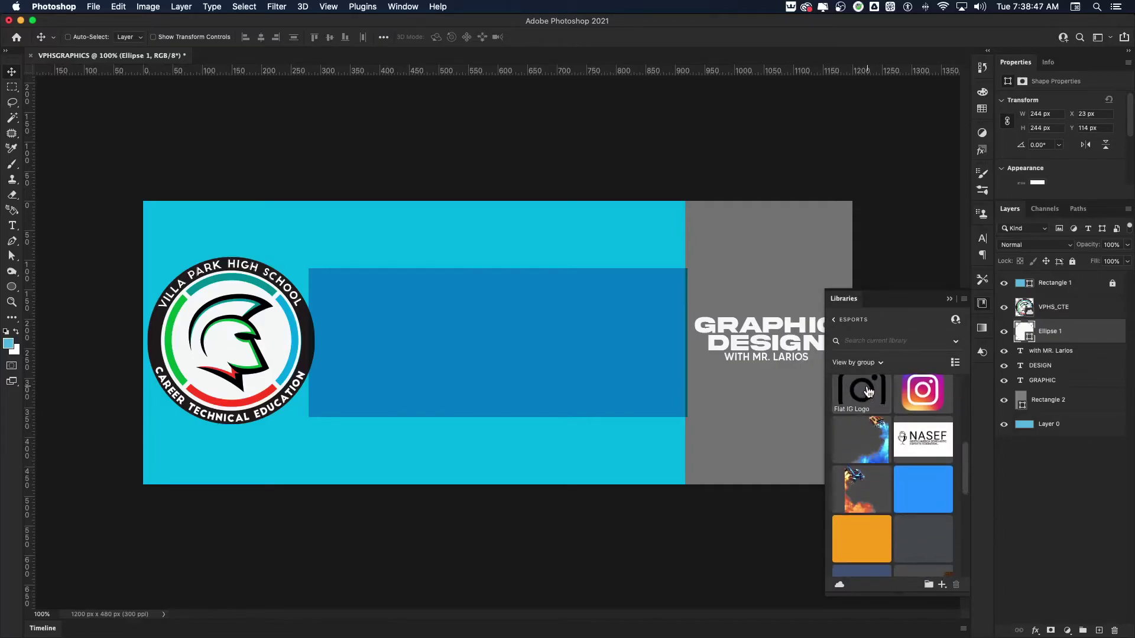
scroll(885, 462, down, 5)
scroll(885, 462, down, 2)
click(869, 502)
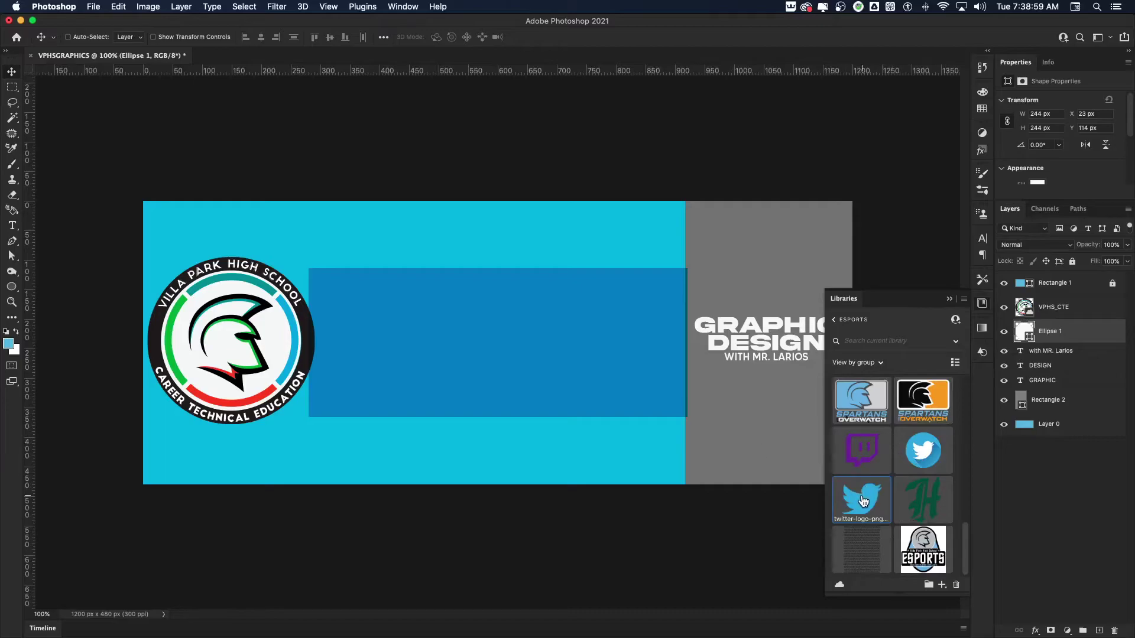
drag(875, 503, 734, 443)
- Place the Flat IG Logo from the Esports library over the Twitter logo and commit both placements
scroll(899, 479, down, 5)
scroll(899, 478, up, 5)
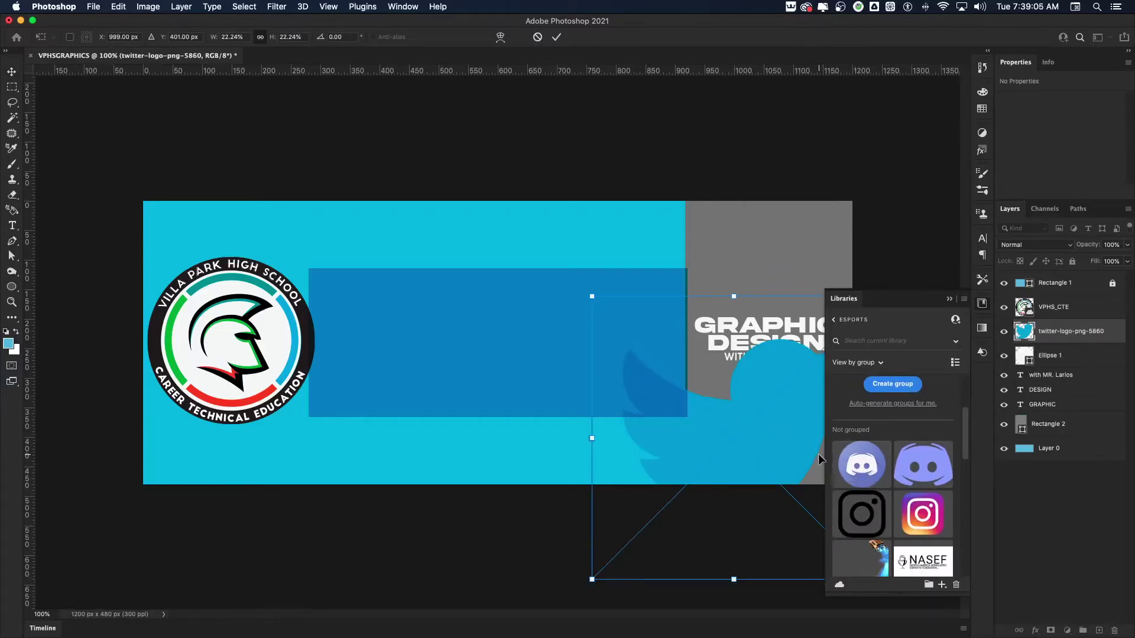
drag(863, 507, 719, 424)
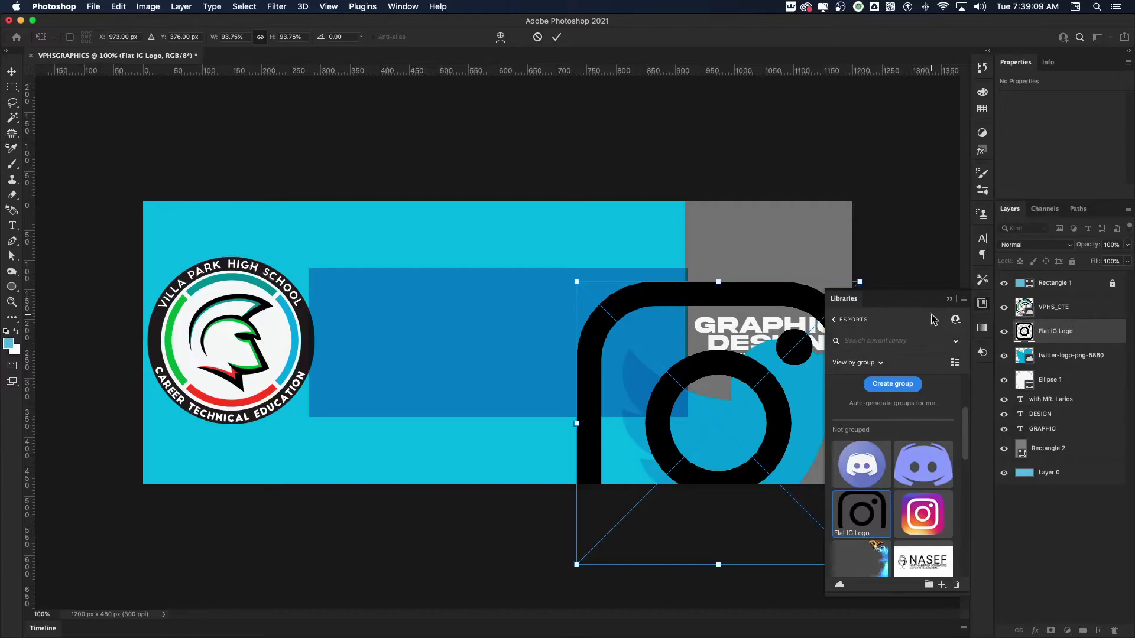
key(Return)
click(982, 304)
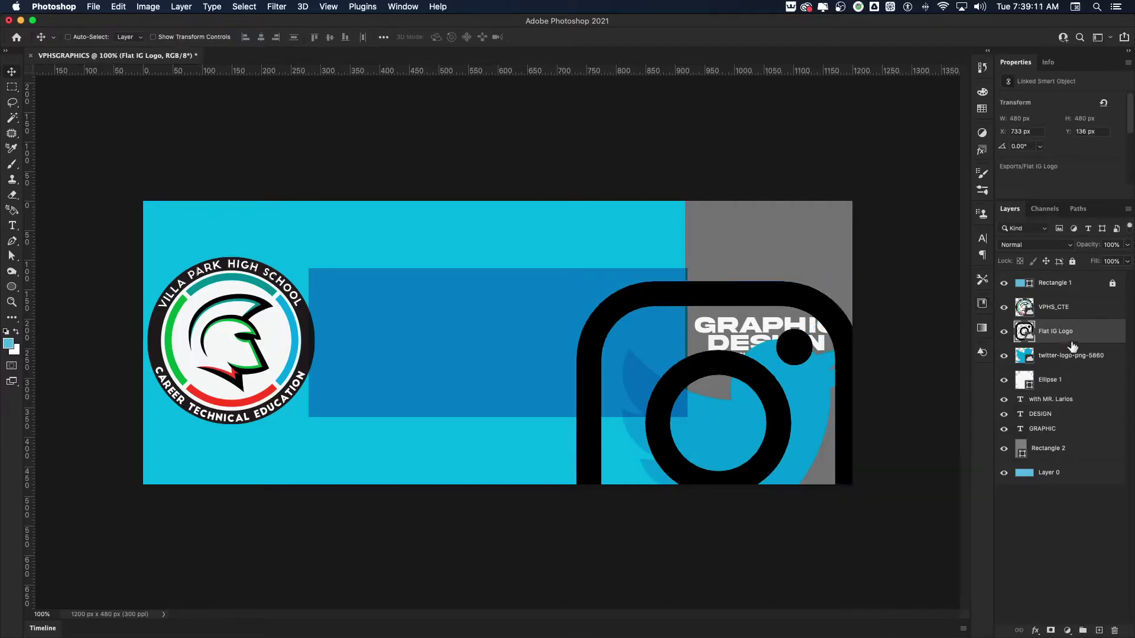
- Scale the Instagram and Twitter logos together until the Instagram icon is about 39 px wide, and move the Twitter bird to its right
shift+click(1075, 355)
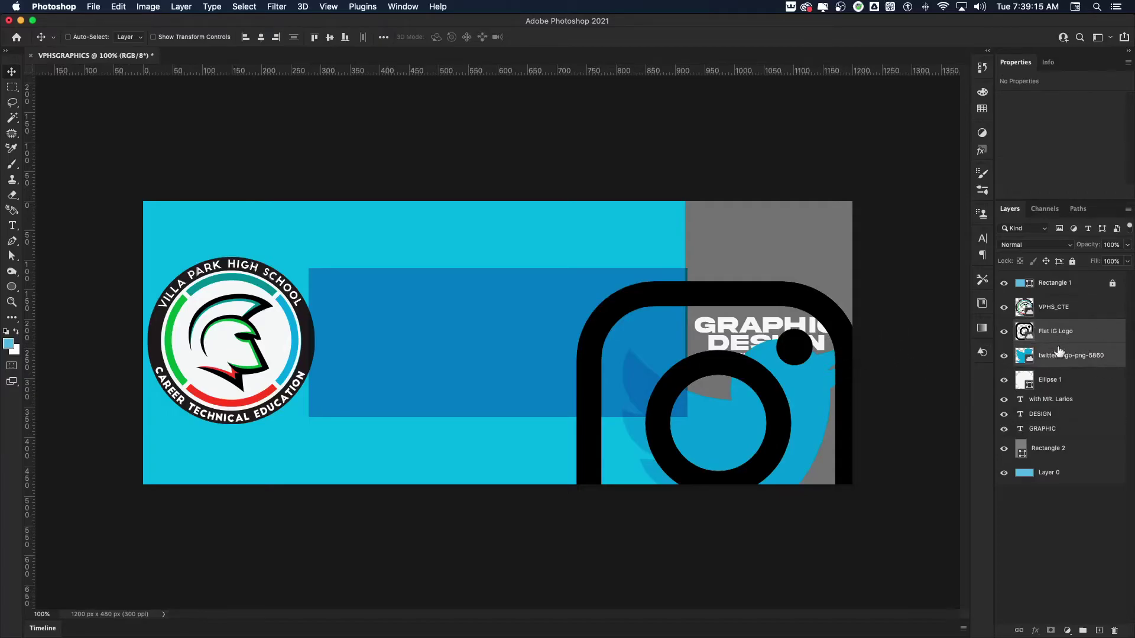
key(super+t)
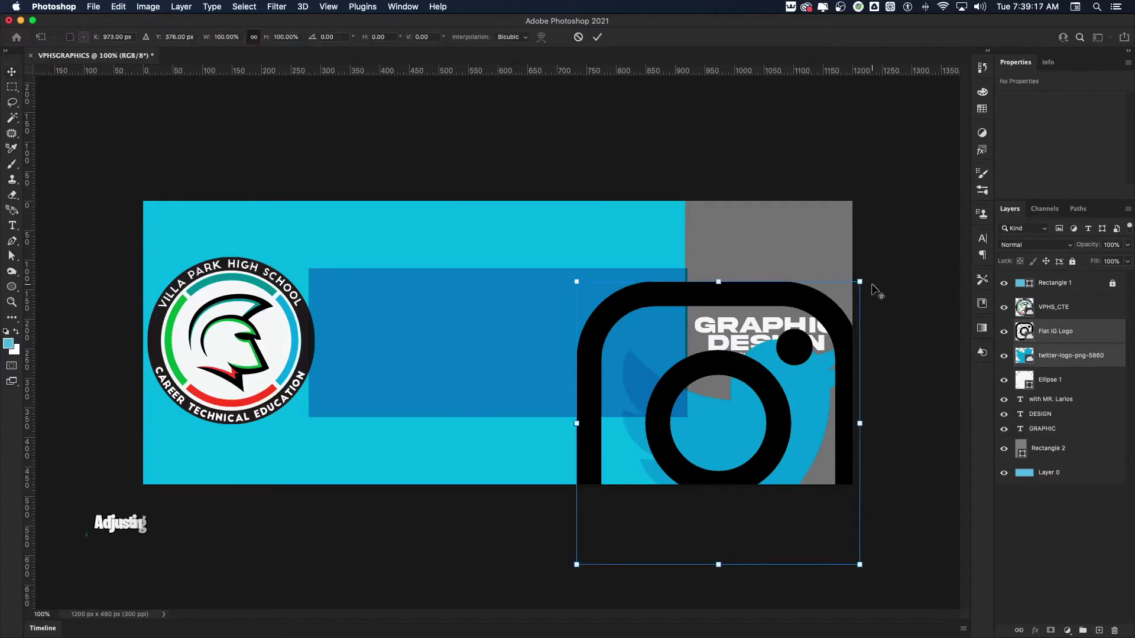
drag(857, 282, 715, 395)
key(Return)
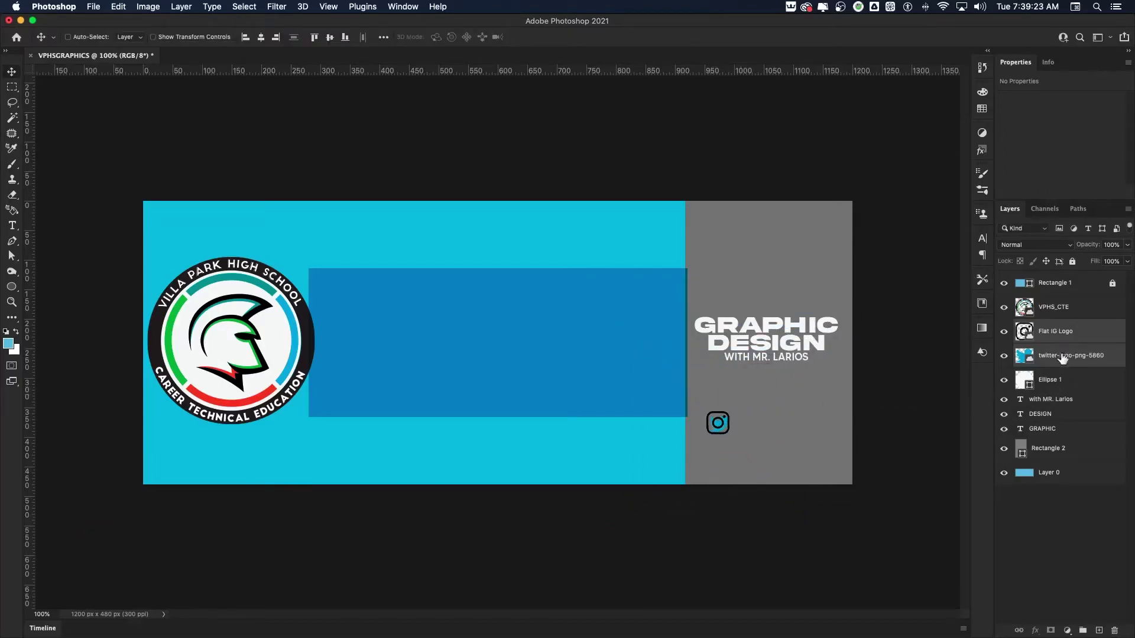
click(1063, 355)
drag(742, 424, 748, 424)
- Shrink the Instagram logo alone to about 31 px wide to match the Twitter bird's size
click(1081, 318)
click(1081, 330)
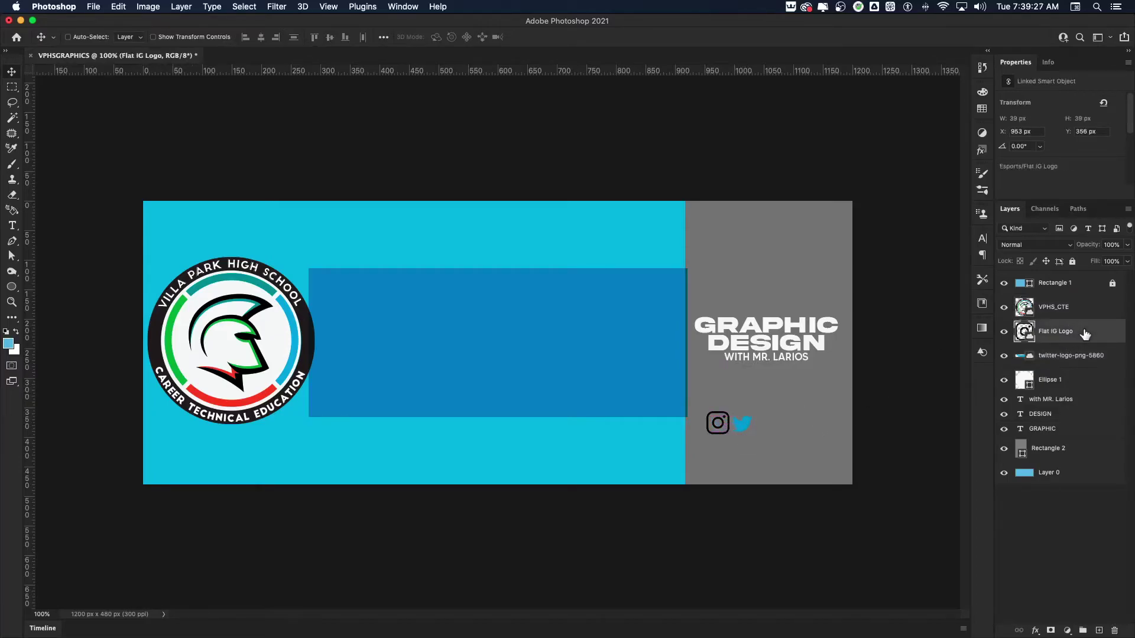
key(super+t)
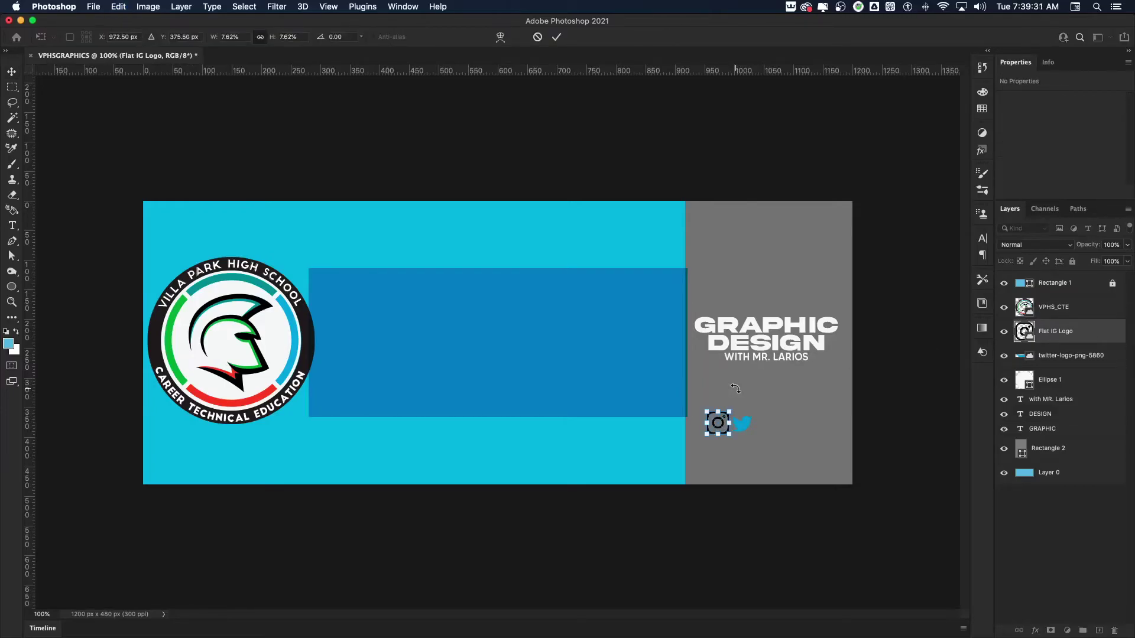
key(super+plus)
scroll(793, 423, right, 10)
scroll(793, 424, down, 3)
scroll(631, 361, up, 1)
drag(590, 393, 584, 398)
key(Return)
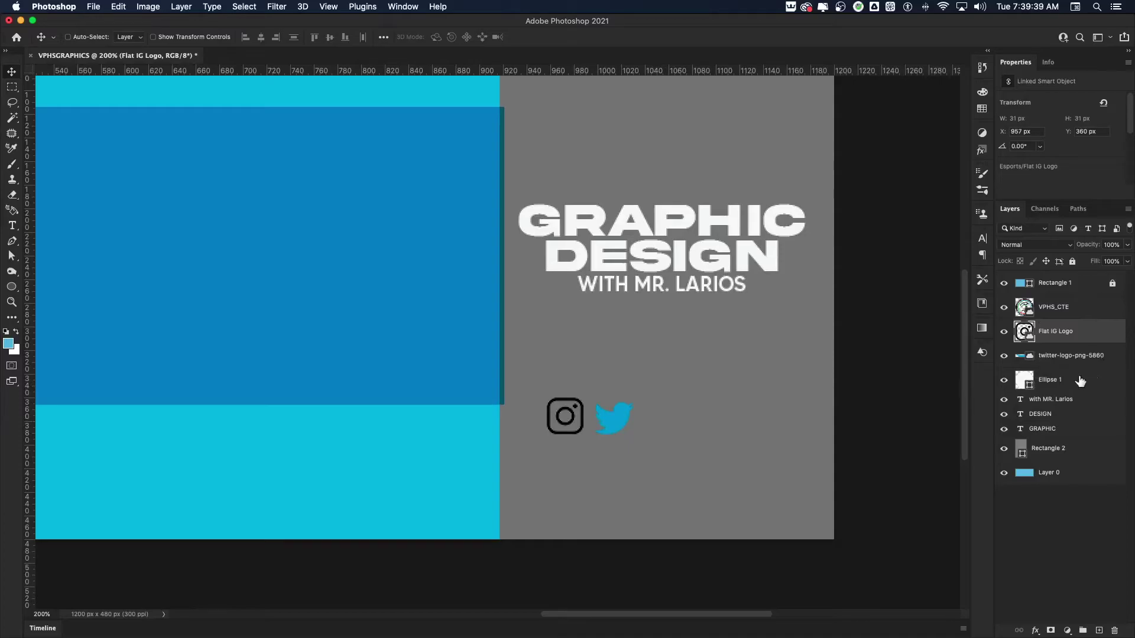
- Apply a black Color Overlay at Normal blend mode and 100% opacity to the Twitter logo layer
double_click(1114, 360)
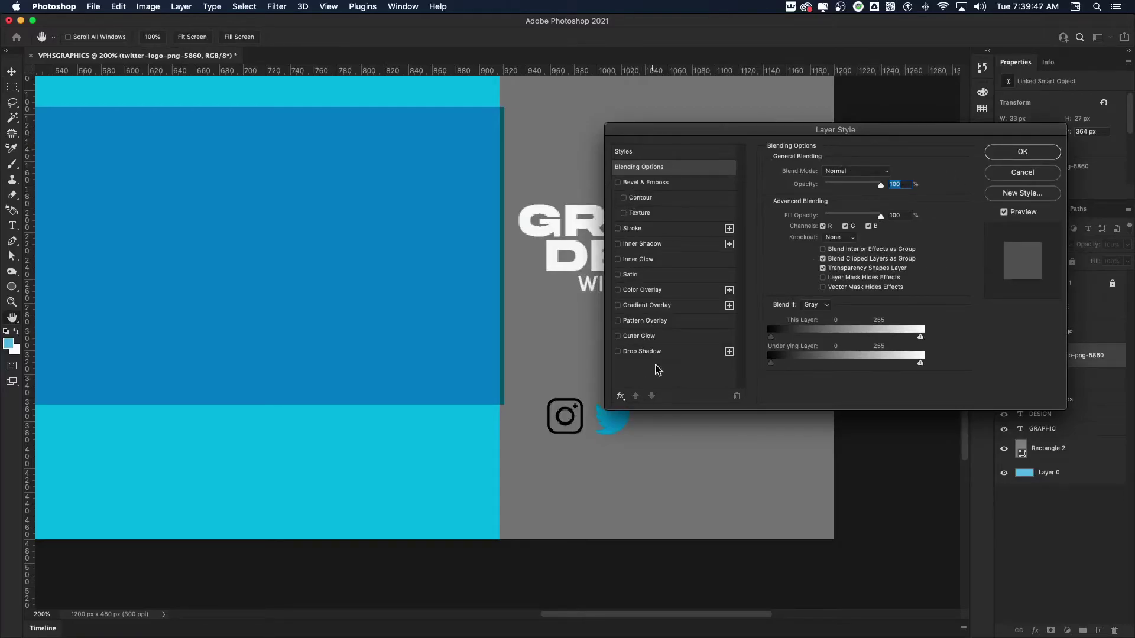
click(617, 290)
click(650, 292)
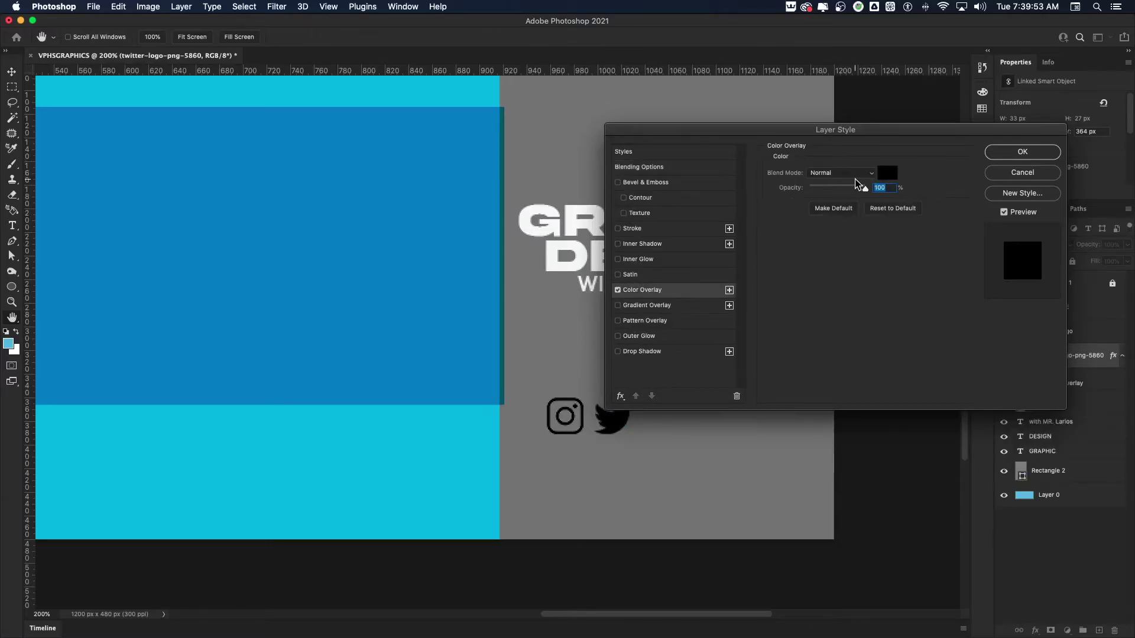
click(1010, 158)
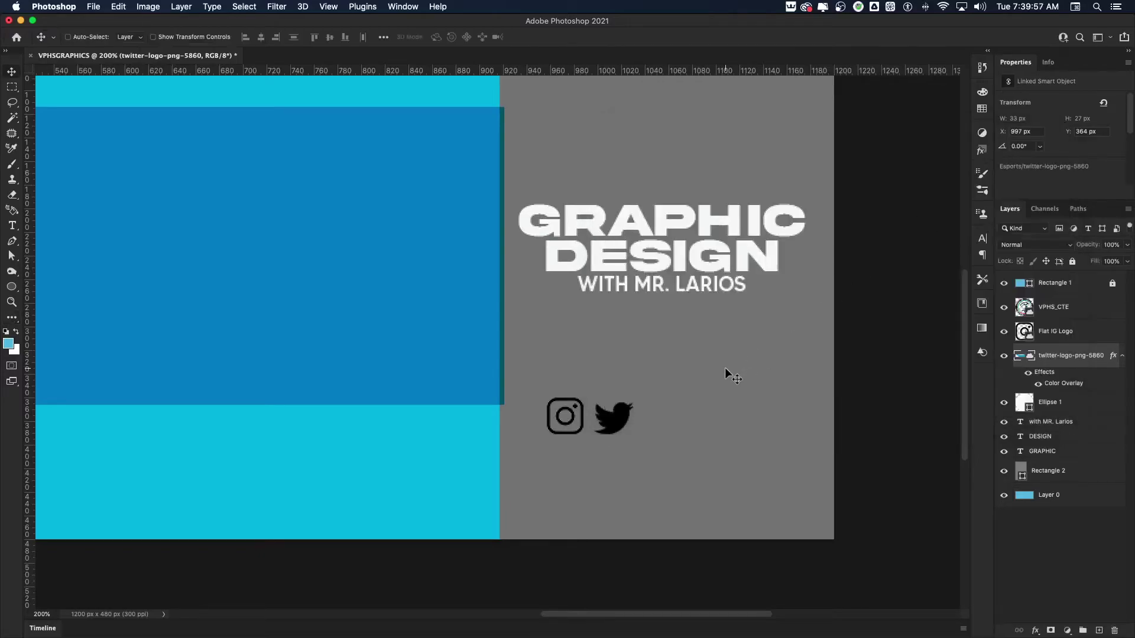
- Move the Instagram and Twitter logos together closer to the gray rectangle's left edge and align their vertical centers
super+click(1073, 331)
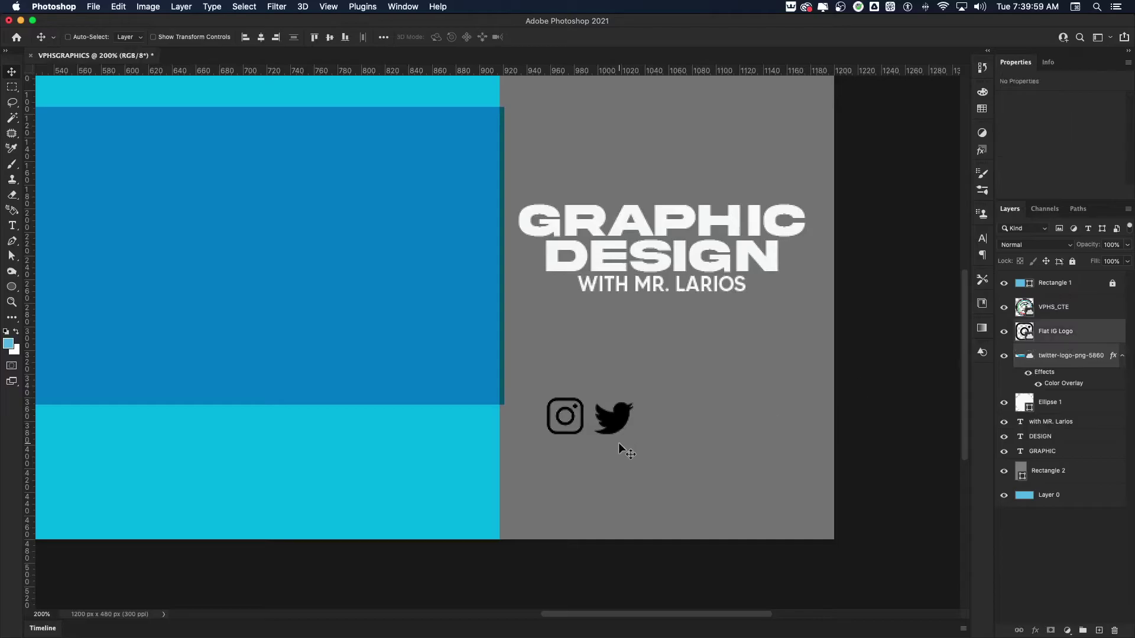
drag(613, 426, 588, 428)
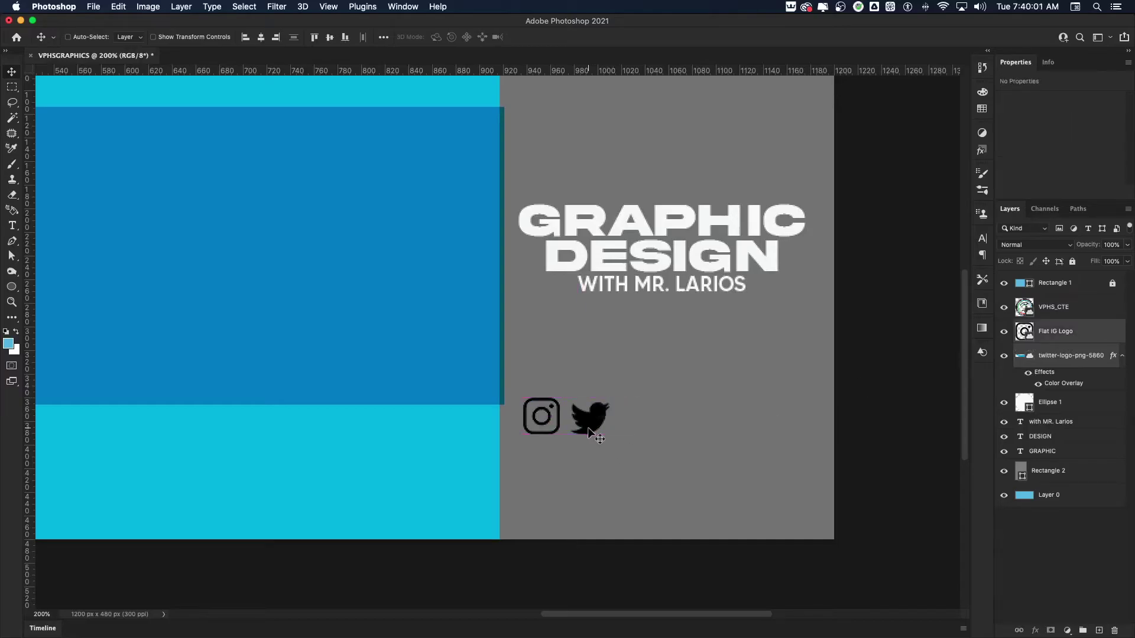
click(384, 37)
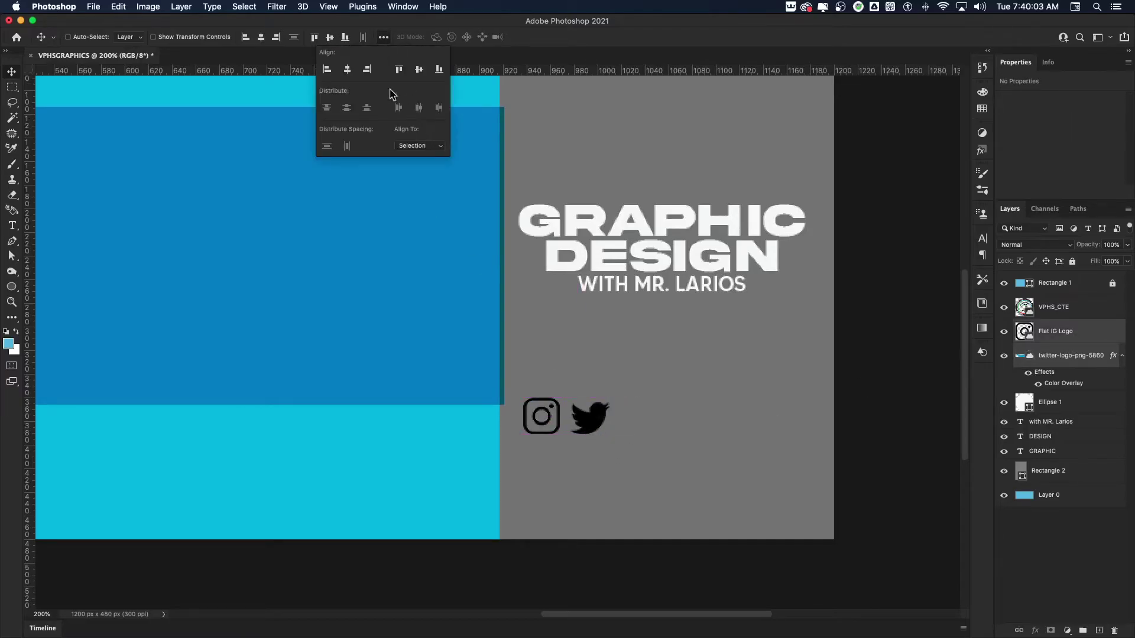
click(443, 27)
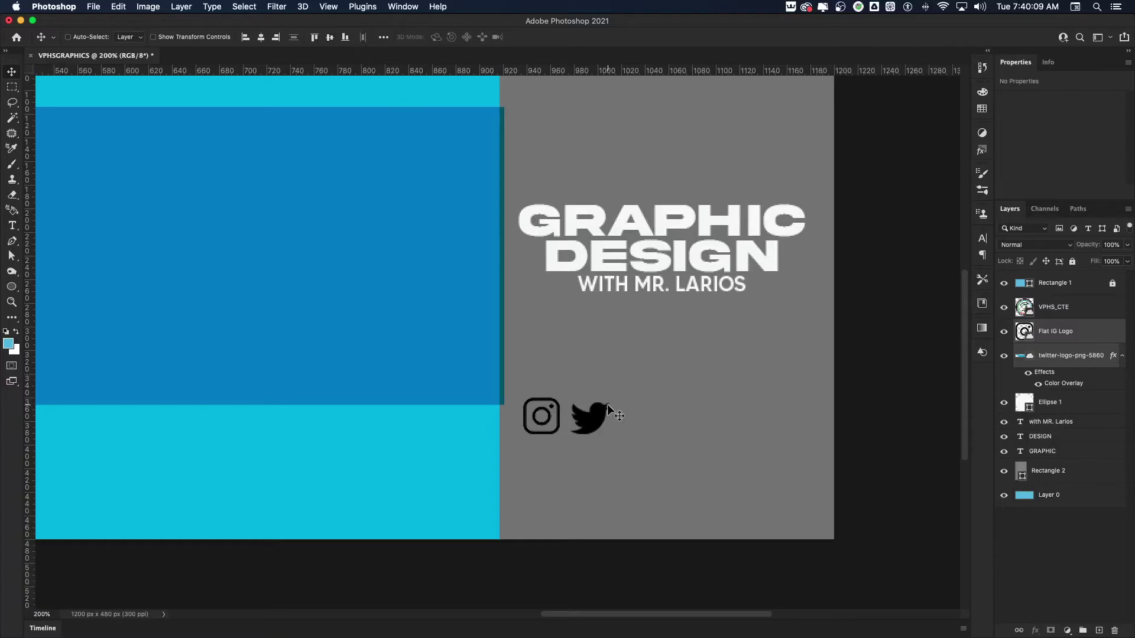
click(329, 38)
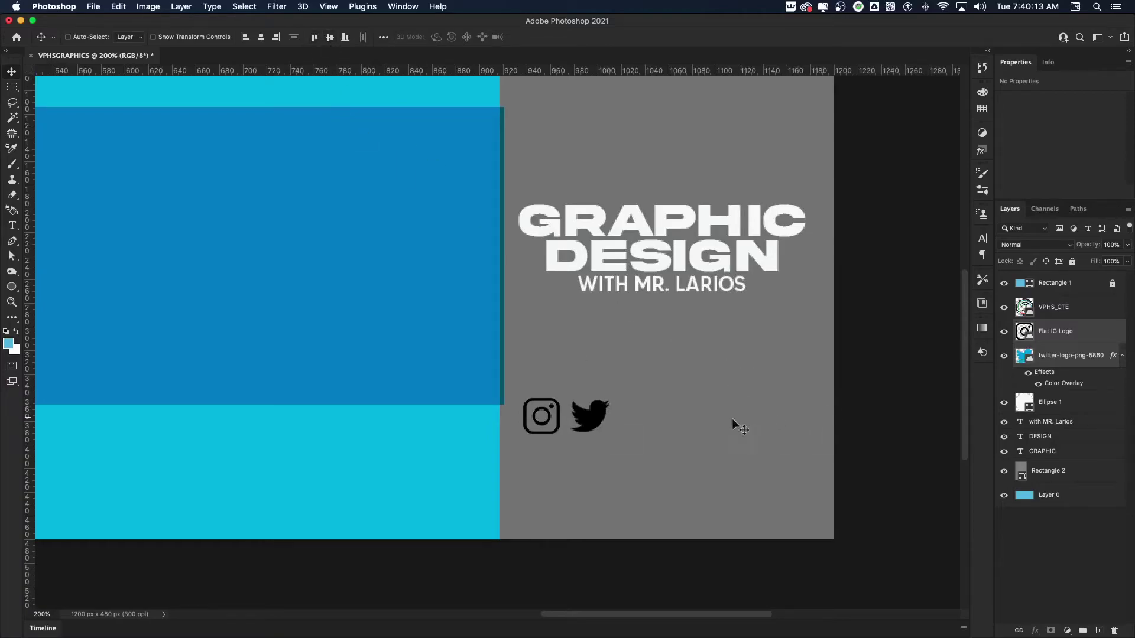
- Add a white text layer reading VPHSGRAPHICS in MADE TOMMY Medium over the lower part of the banner
key(t)
click(423, 451)
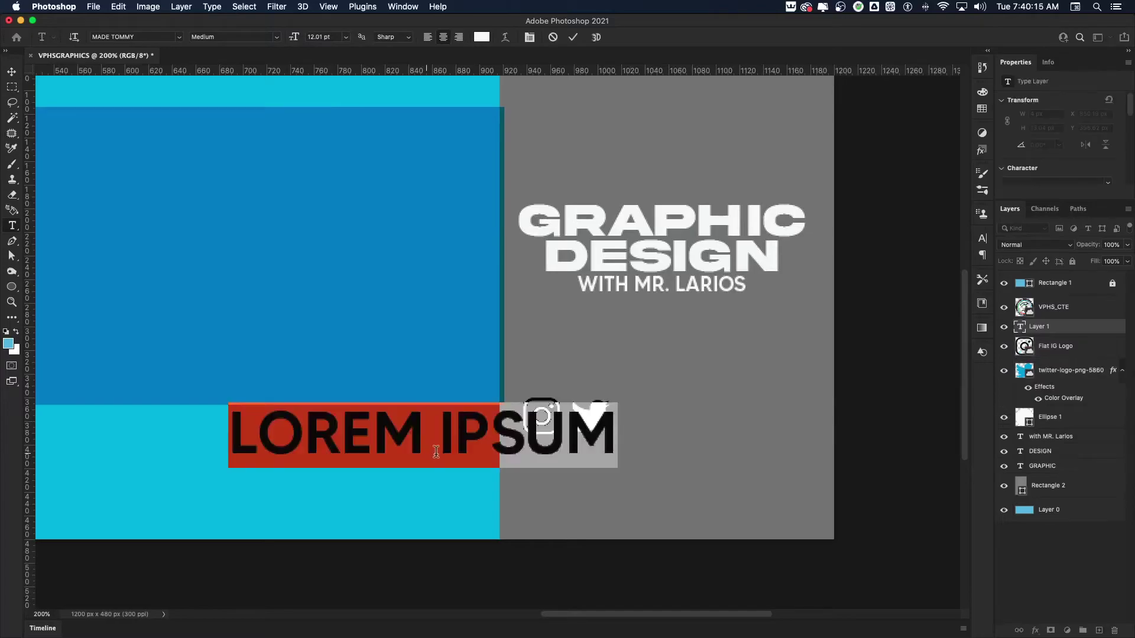
text(VPG)
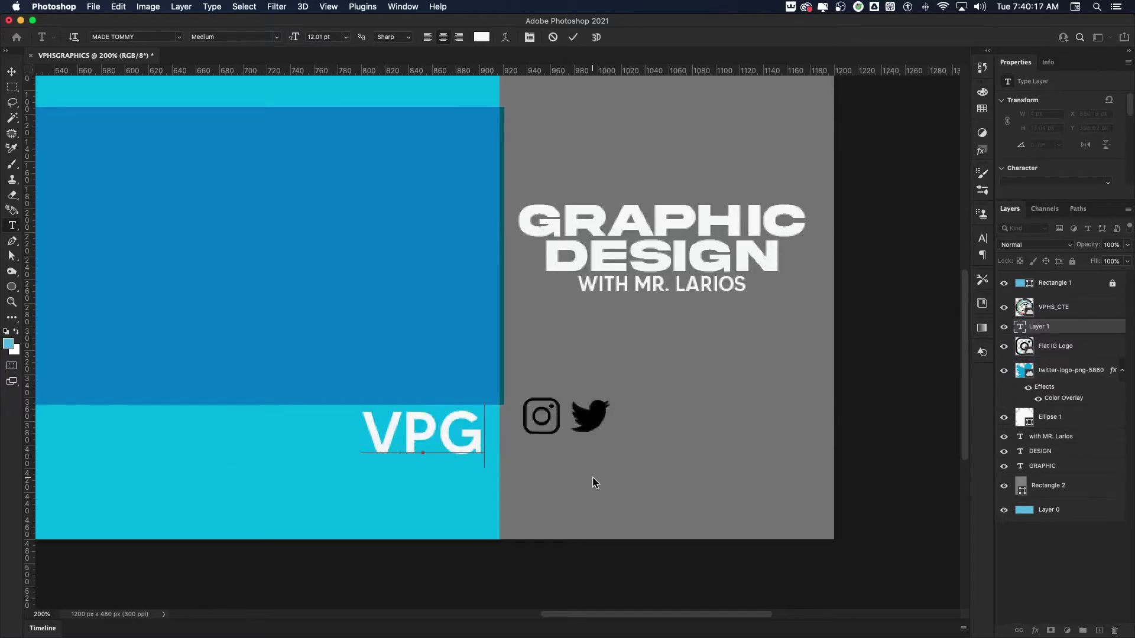
key(BackSpace)
text(HSGRAPH)
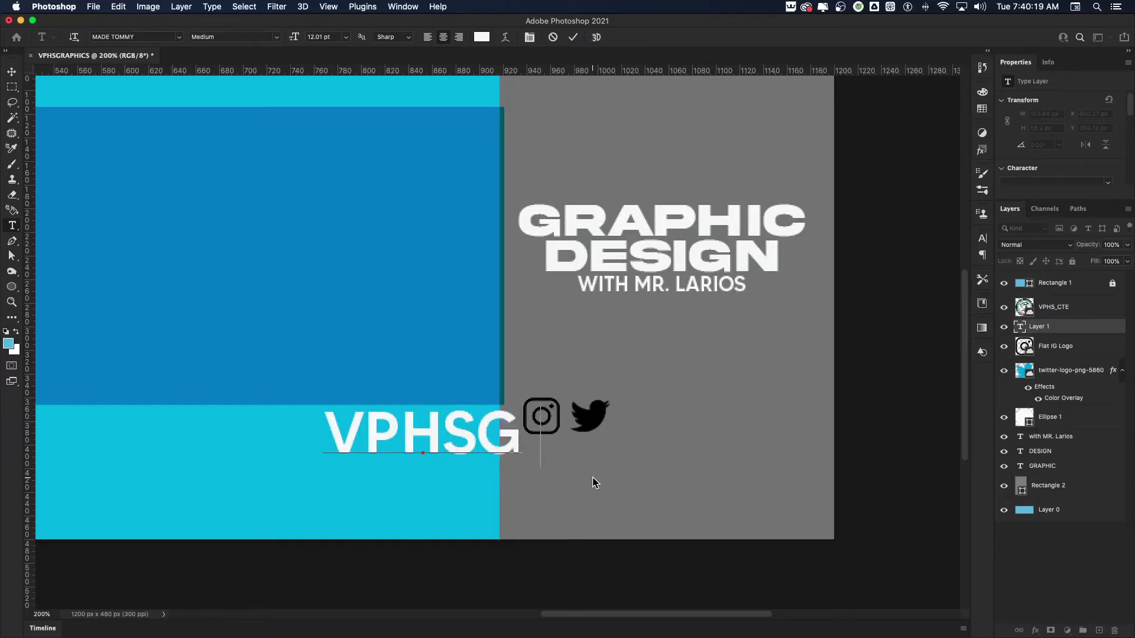
text(ICS)
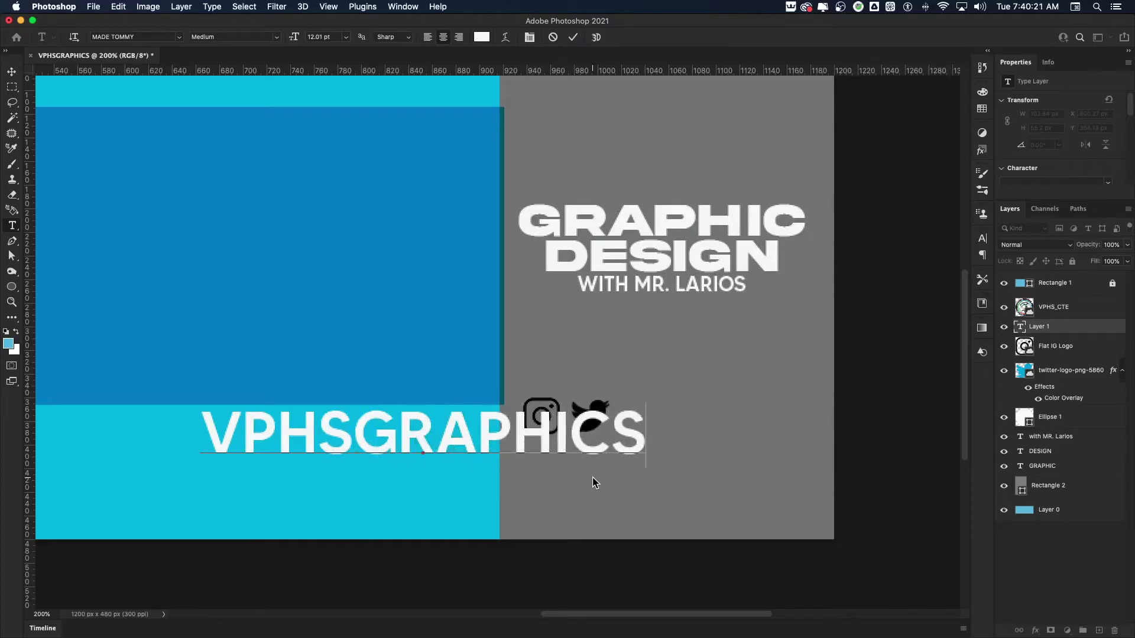
key(super+Return)
- Scale the VPHSGRAPHICS text down to about 188 px wide and place it just right of the Twitter bird
key(super+t)
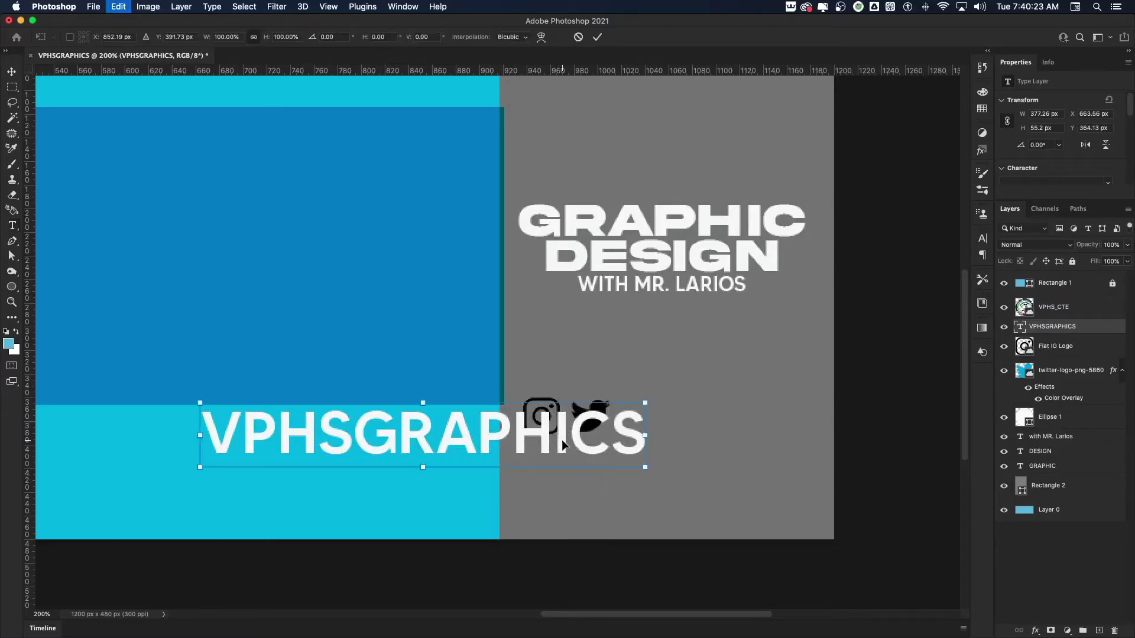
drag(645, 403, 776, 416)
key(Return)
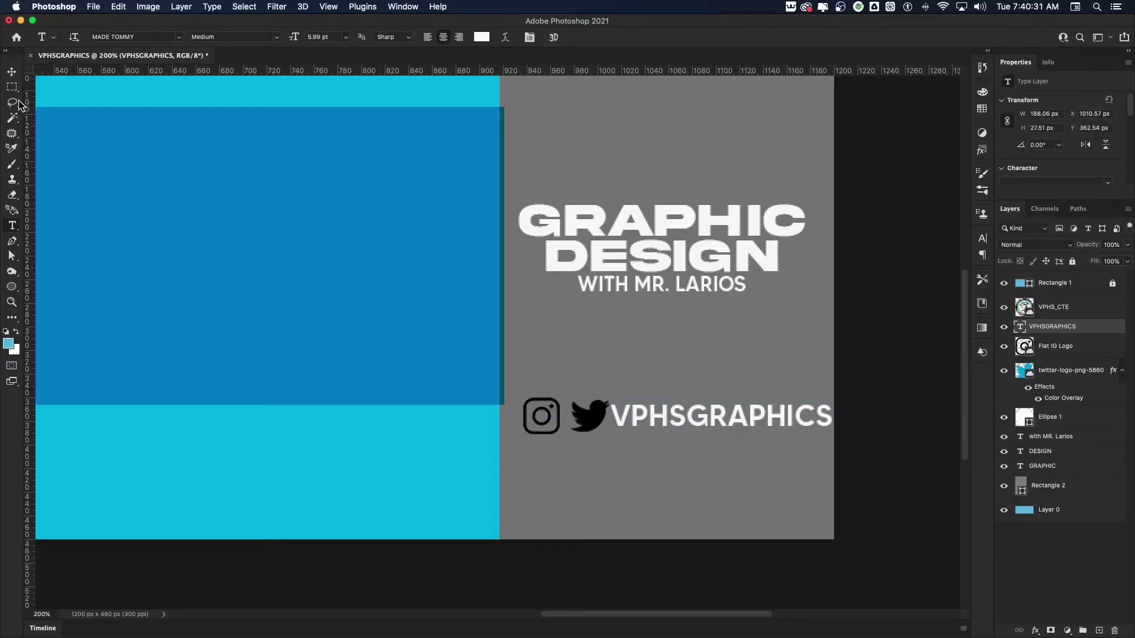
click(12, 71)
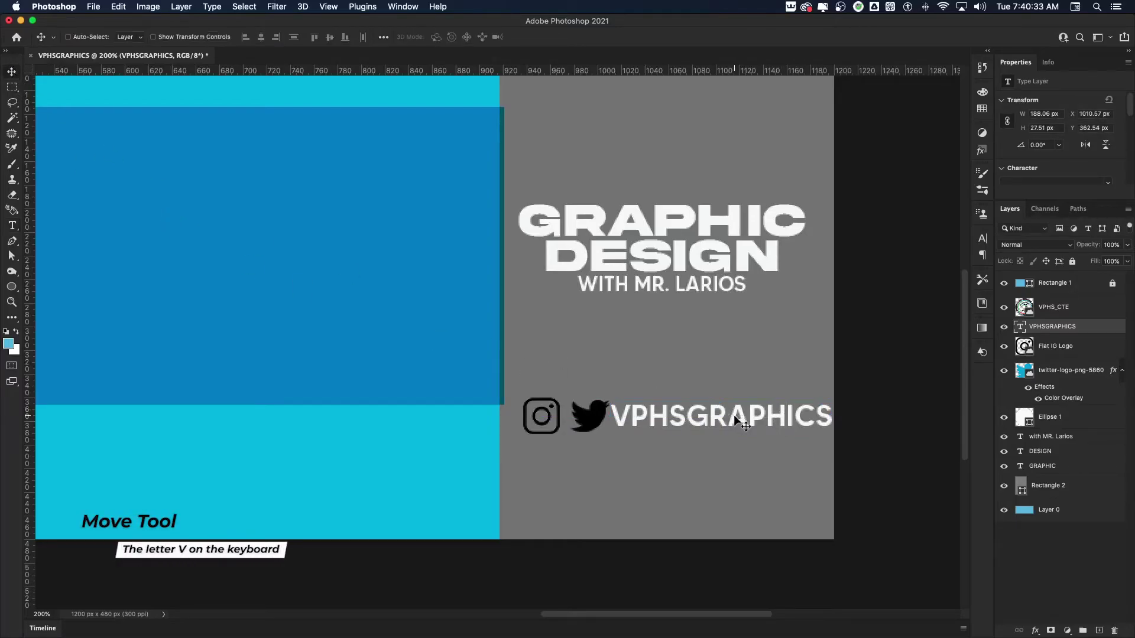
drag(738, 416, 733, 417)
- Nudge the Twitter logo alone 5 px left, closer to the Instagram icon
click(1065, 346)
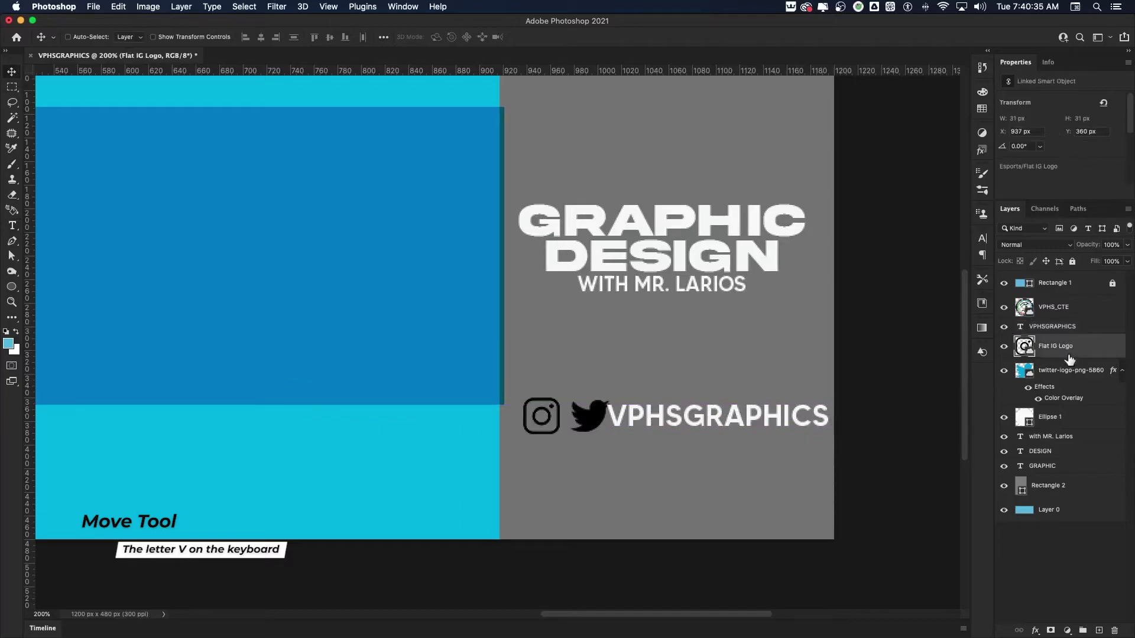
click(1071, 373)
key(Left)
key(Left)
key(Left)
key(Left)
key(Left)
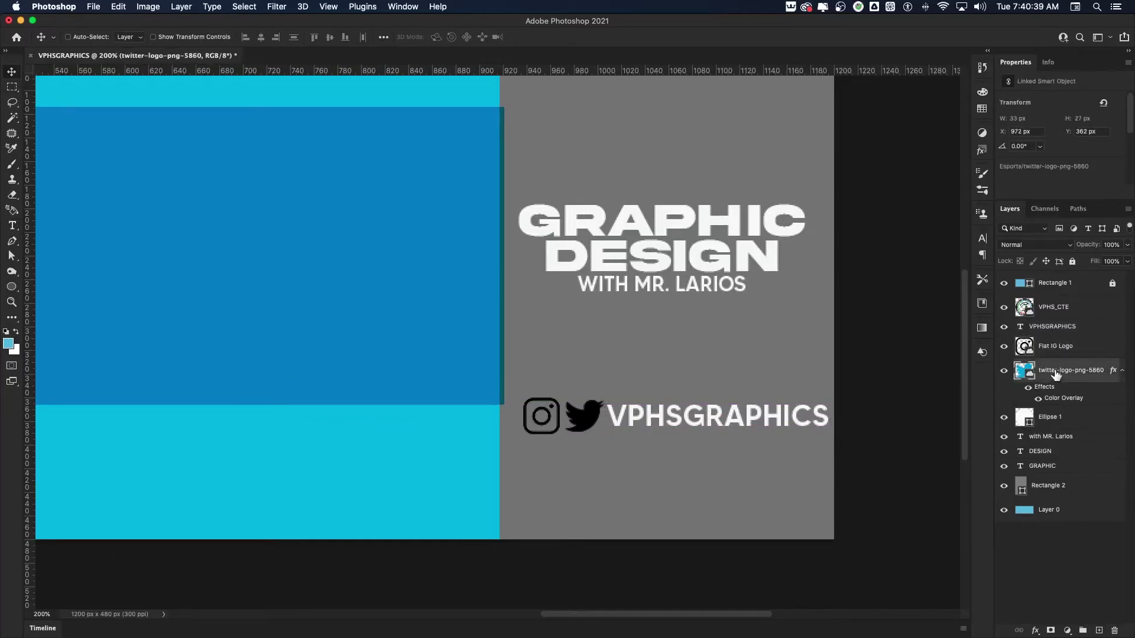
- Nudge the Instagram and Twitter logos together 6 px left, away from the VPHSGRAPHICS text
super+click(1058, 347)
key(Left)
key(Left)
key(Left)
key(Left)
key(Left)
key(Left)
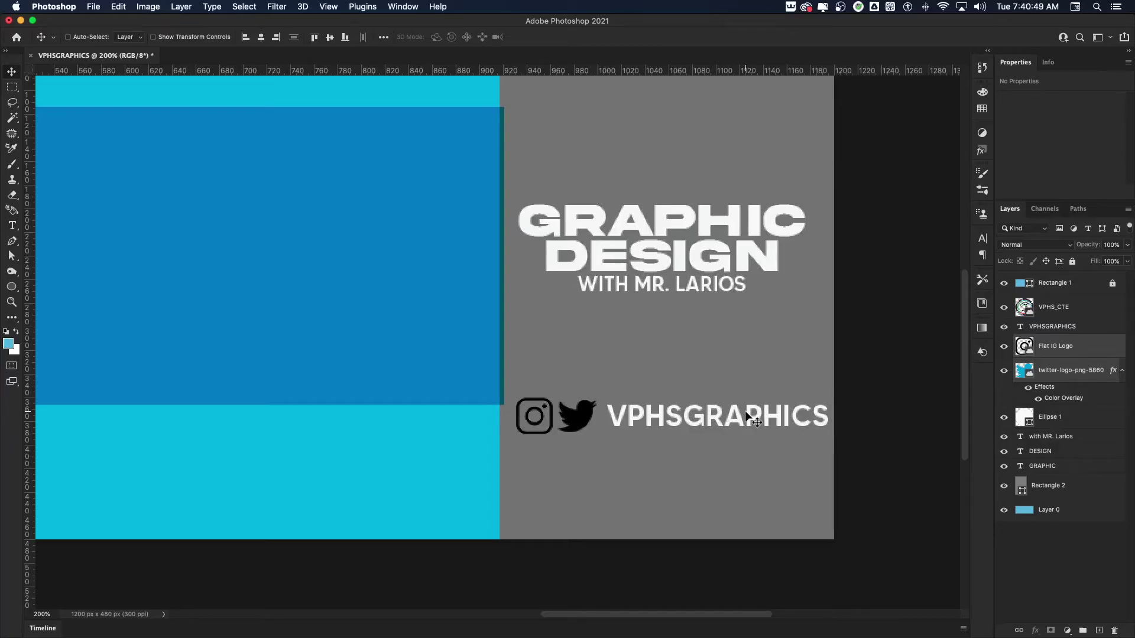
- Draw a light blue rectangle about 275 x 34 px over the social icons and the VPHSGRAPHICS handle
key(super+minus)
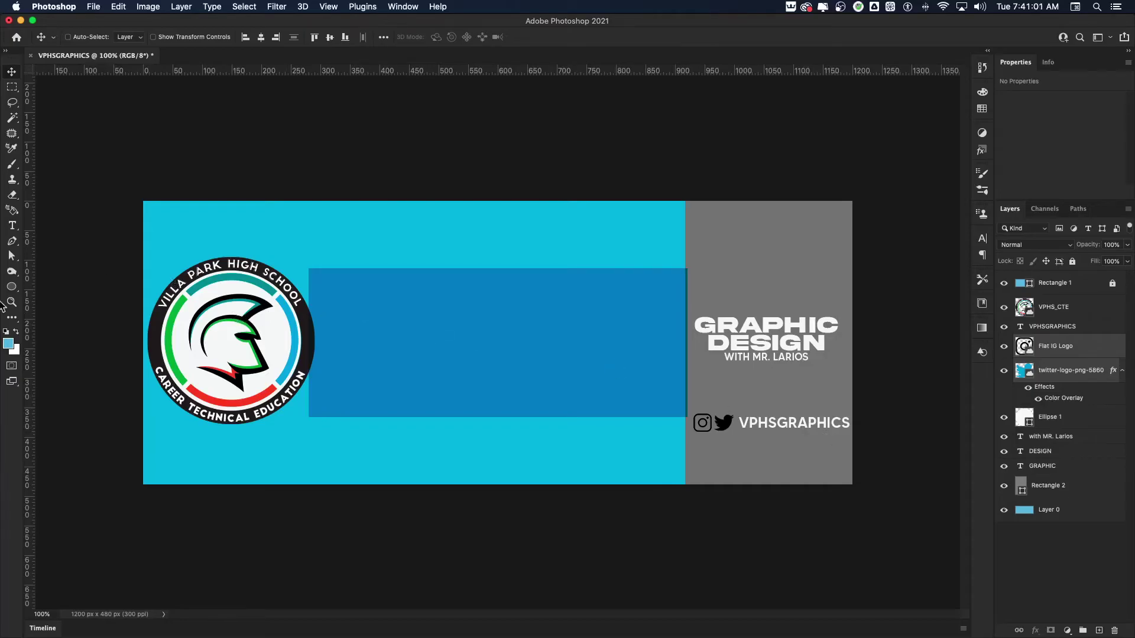
click(11, 287)
right_click(11, 287)
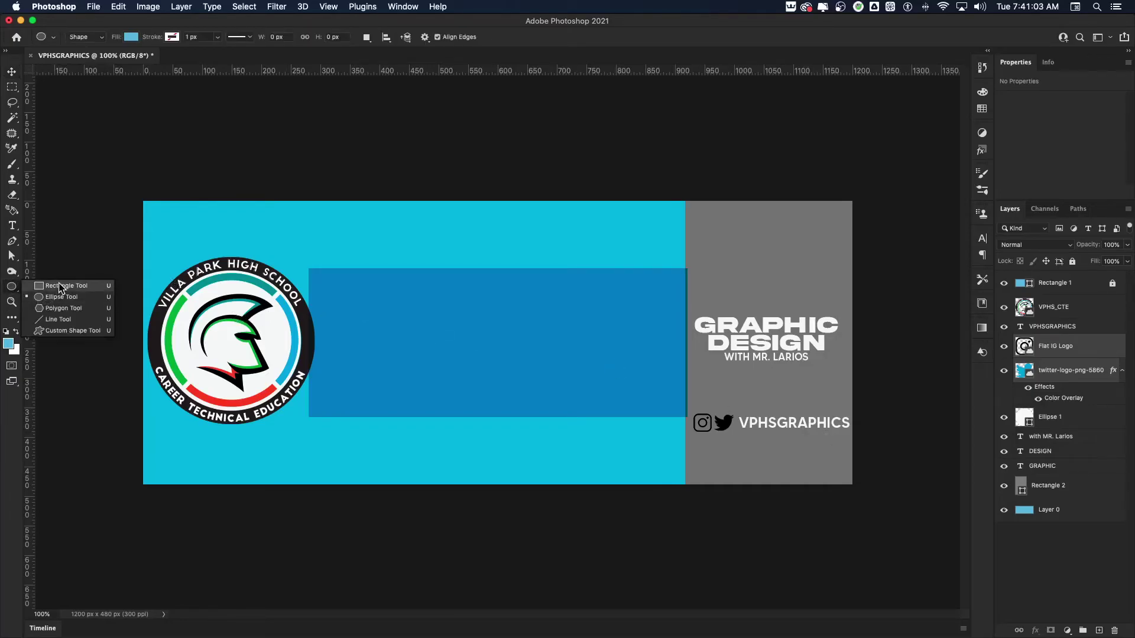
click(60, 286)
drag(693, 411, 855, 432)
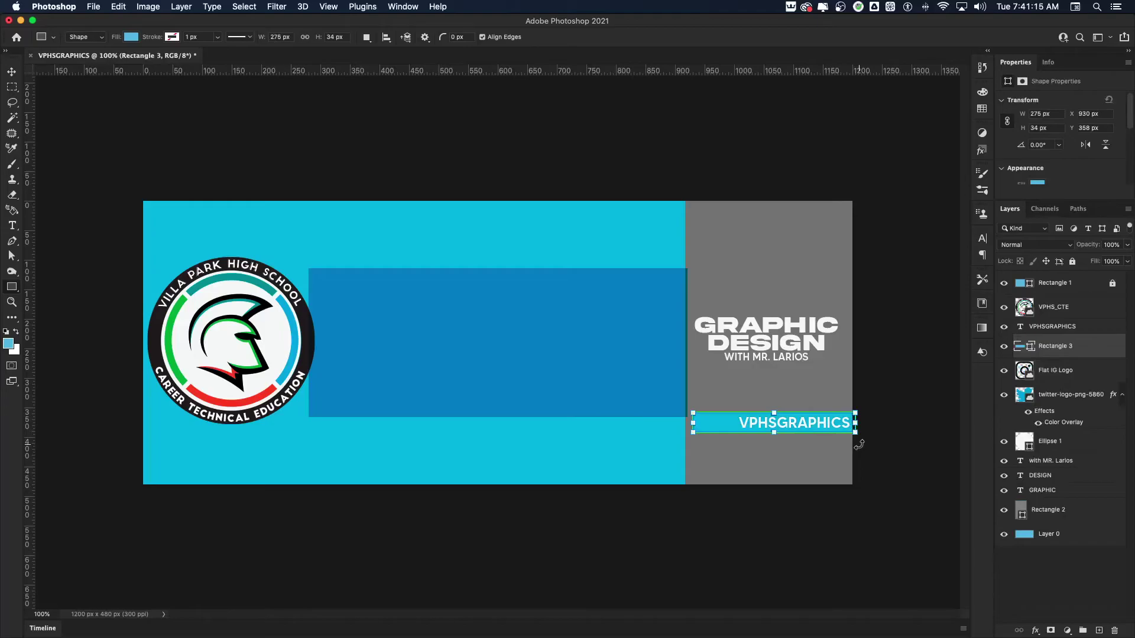
- Place the new blue rectangle beneath the Instagram and Twitter logo layers and nudge it 3 px left
drag(1064, 348, 1069, 427)
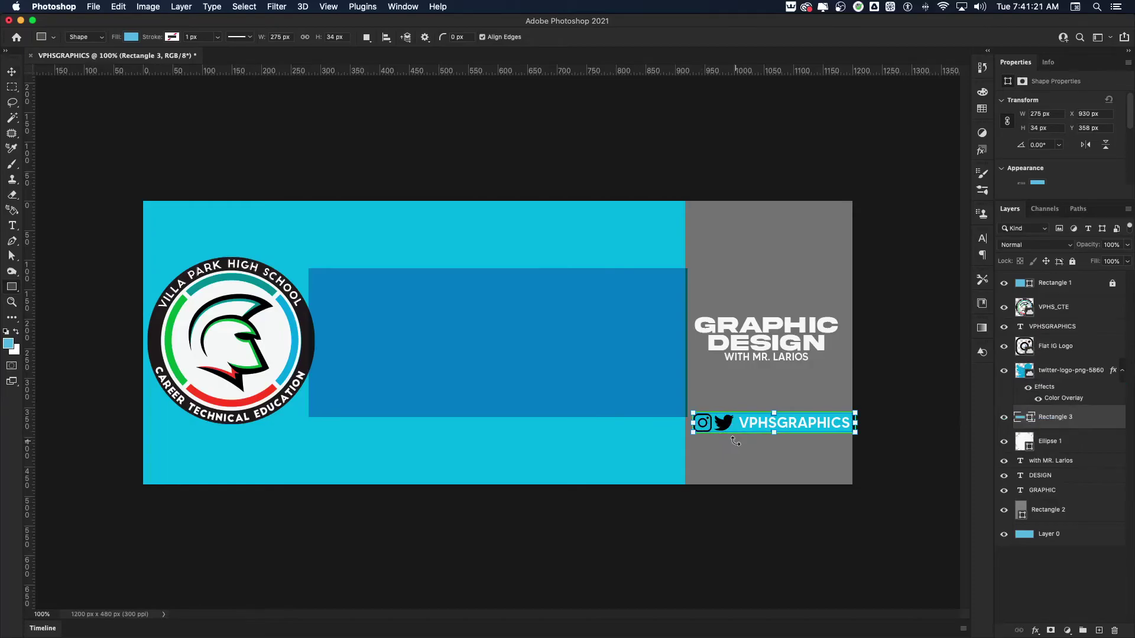
key(v)
key(Left)
key(Left)
key(Left)
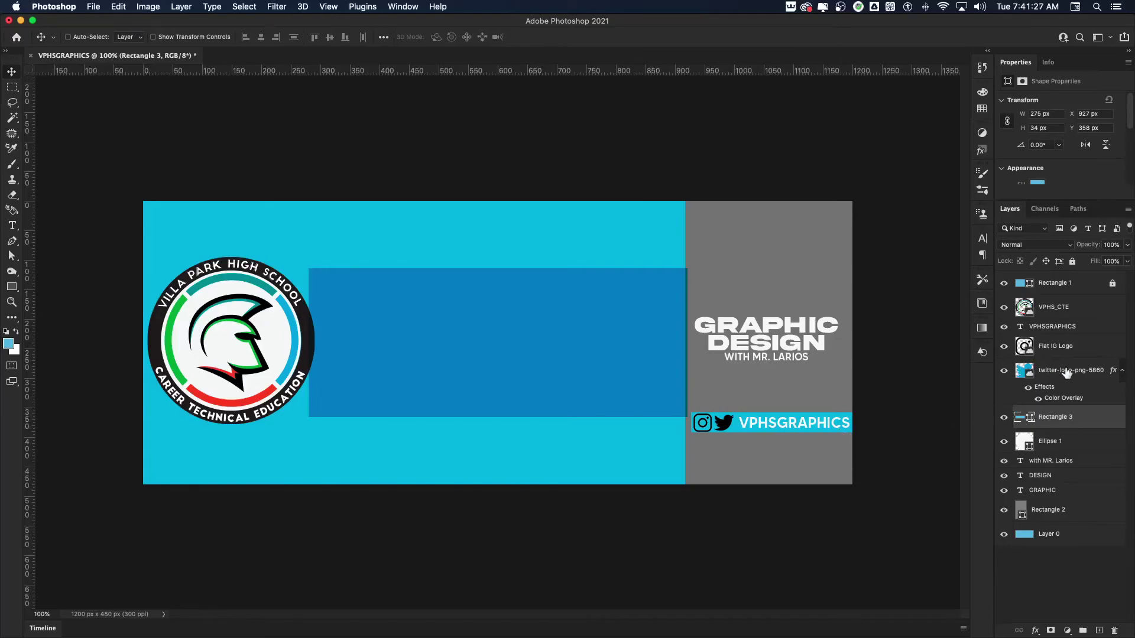
- Recolor the VPHSGRAPHICS text black with a recent swatch
click(1044, 329)
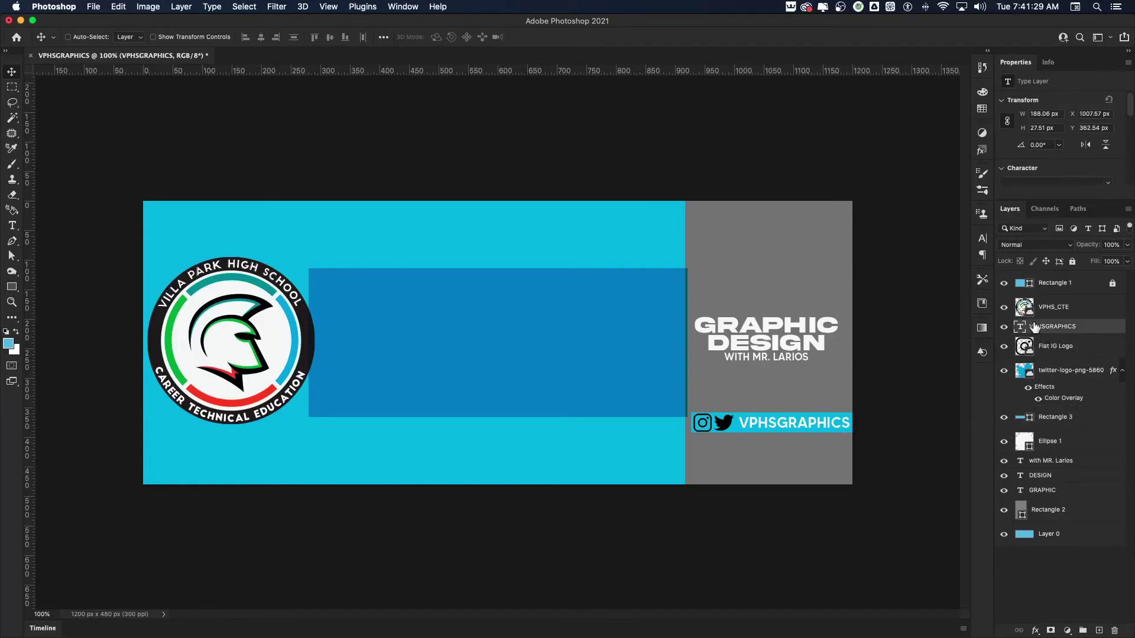
click(982, 109)
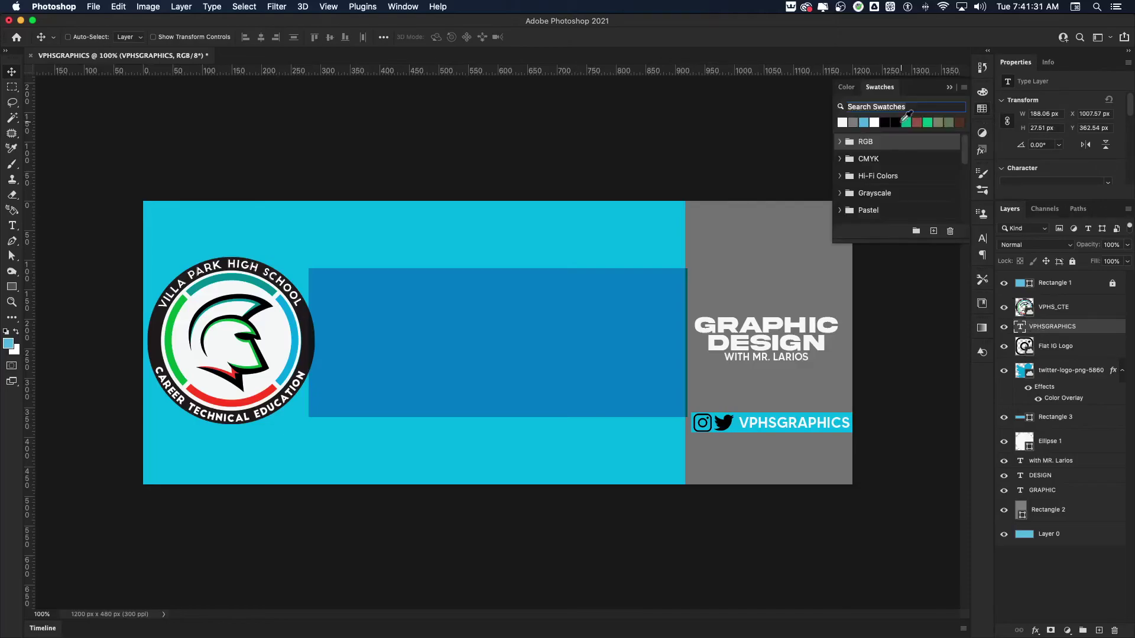
click(885, 122)
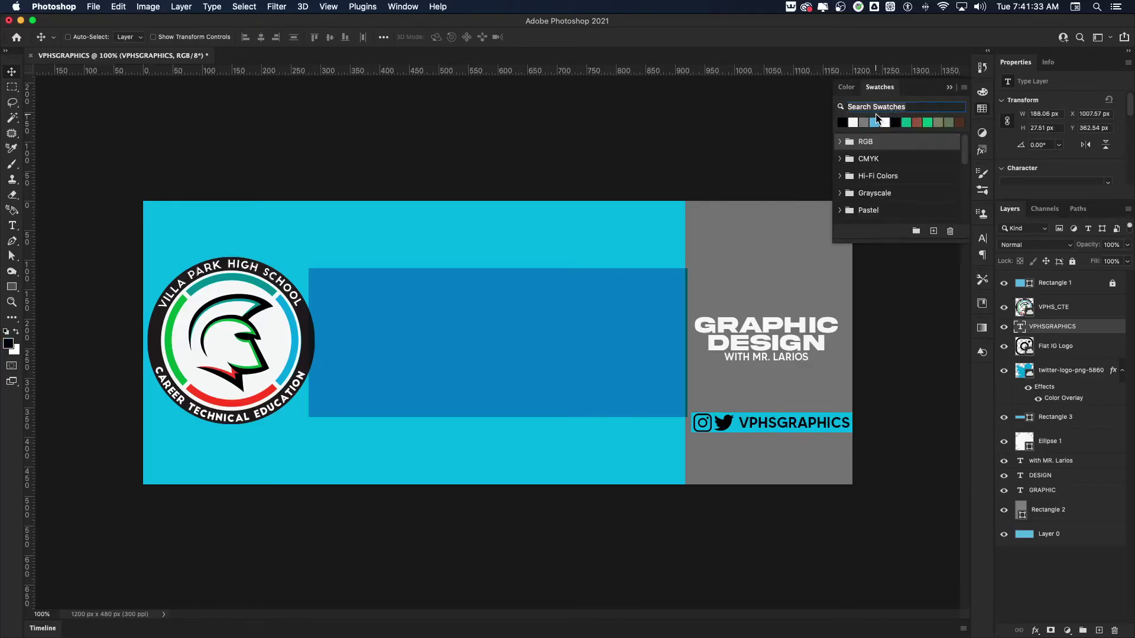
click(844, 143)
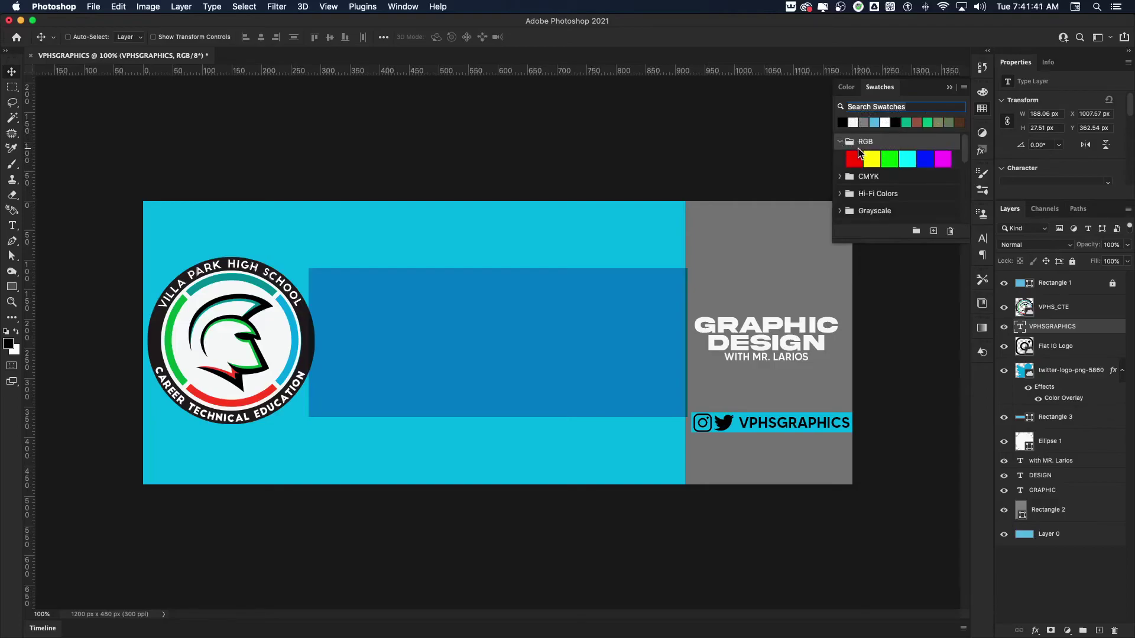
click(840, 142)
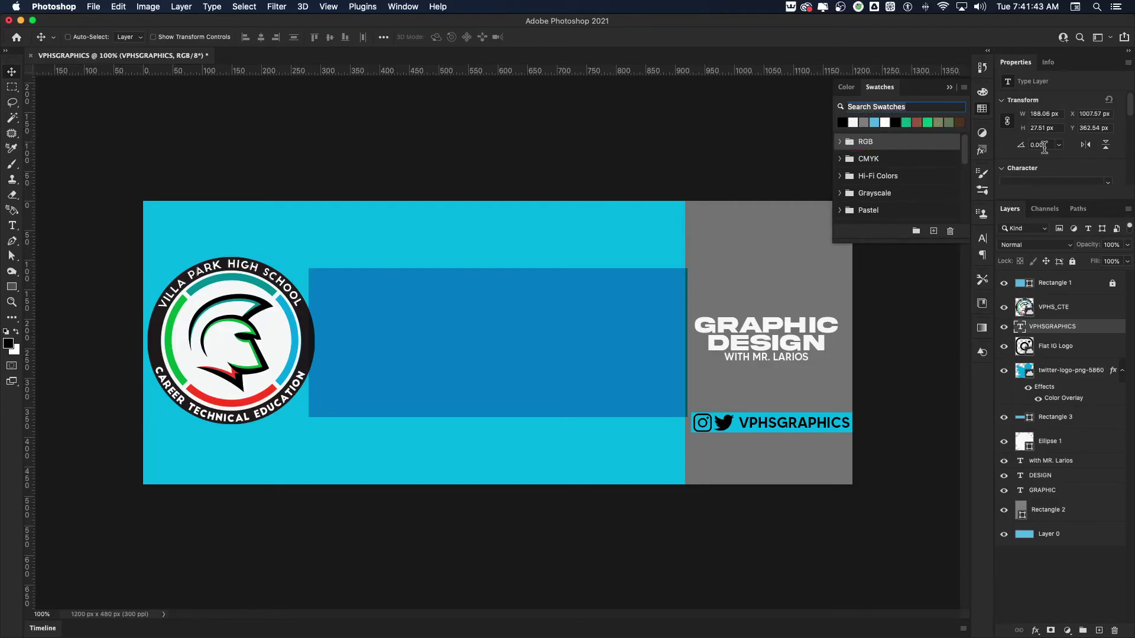
click(983, 239)
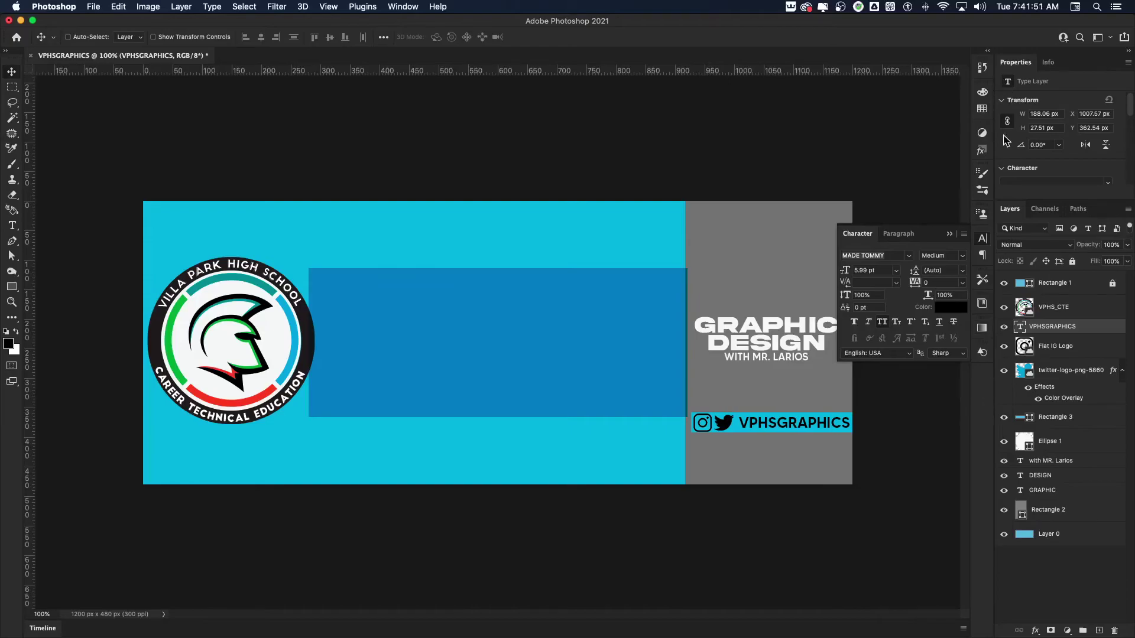
click(405, 7)
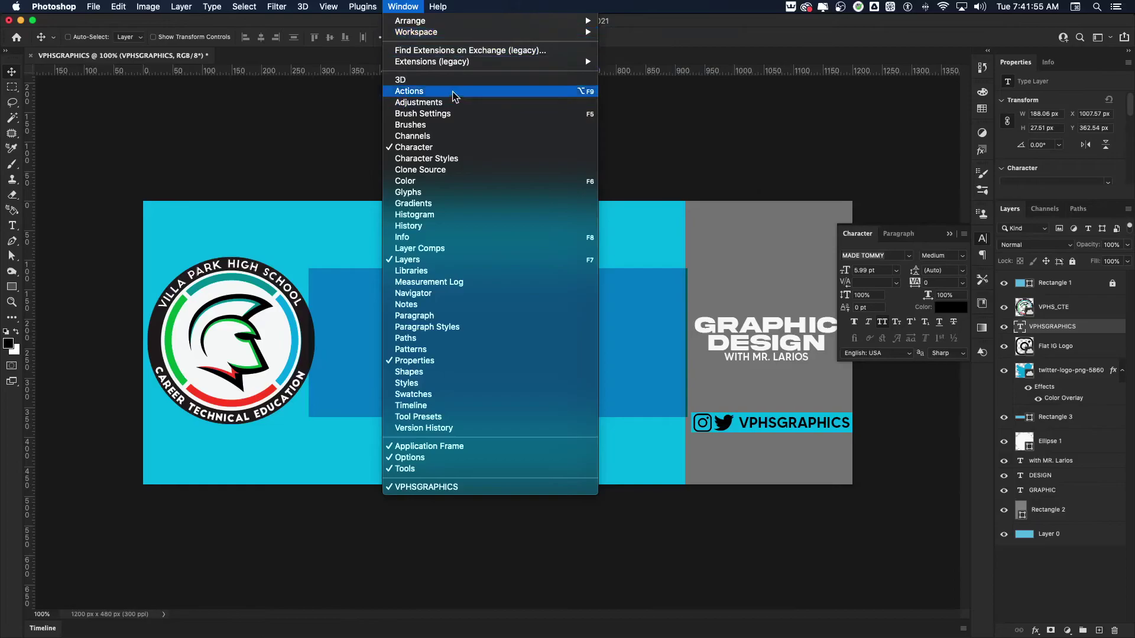
click(673, 37)
click(982, 238)
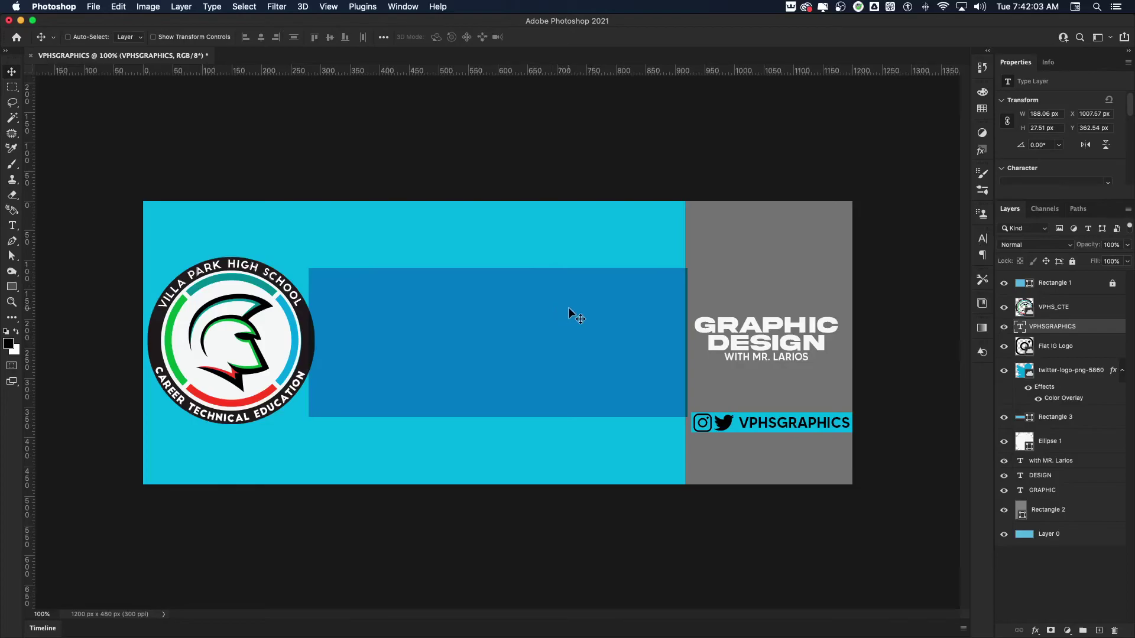
- Apply a Pattern Overlay of design-tool icons to the blue background Layer 0, with 65% scale and slightly increased opacity
double_click(1092, 538)
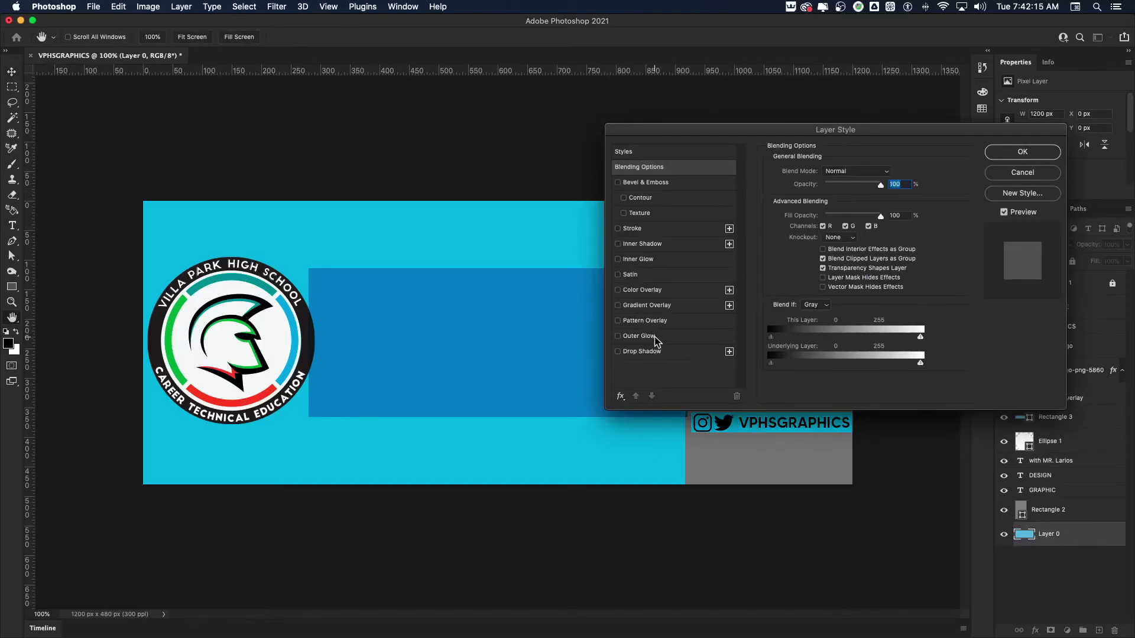
click(627, 322)
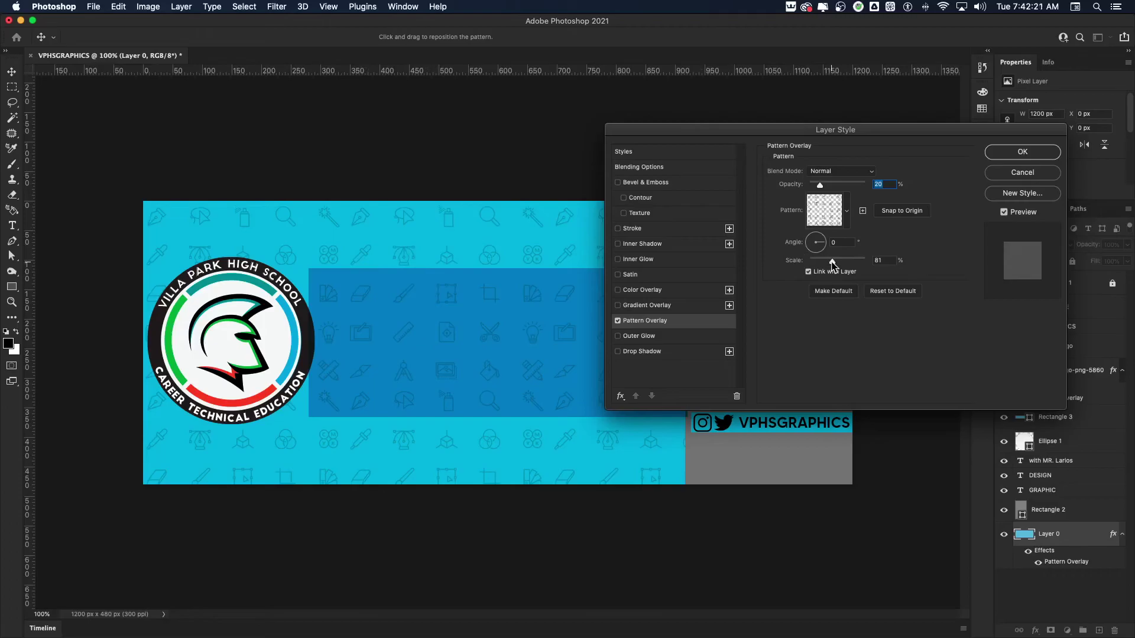
drag(831, 264, 829, 268)
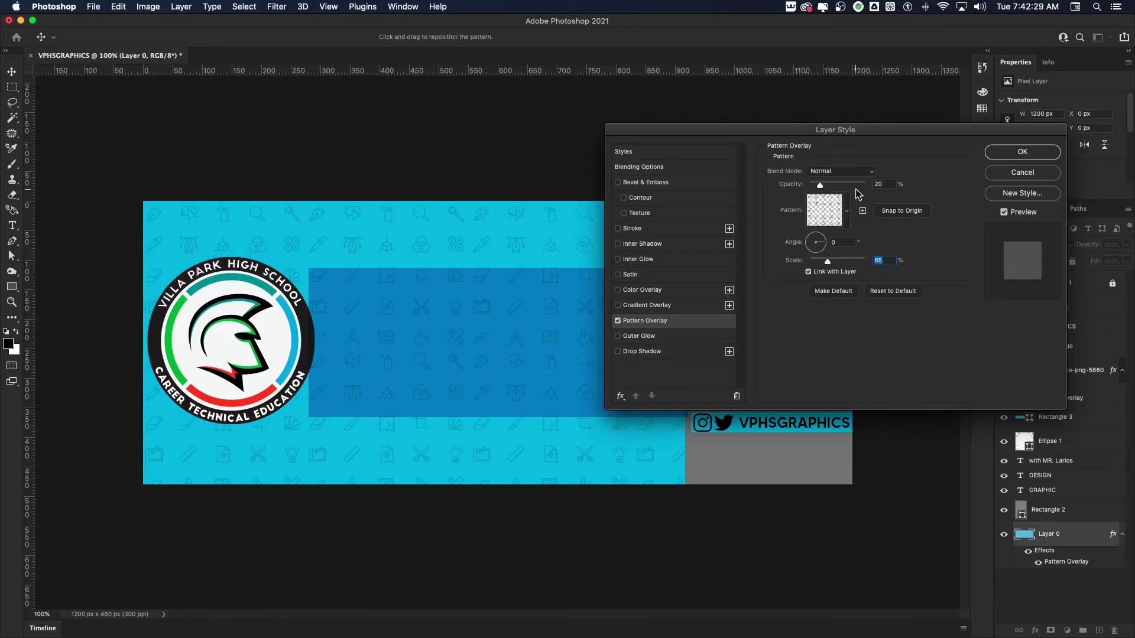
mouse_move(820, 185)
mouse_down()
mouse_move(873, 185)
mouse_move(824, 194)
mouse_up()
click(1051, 155)
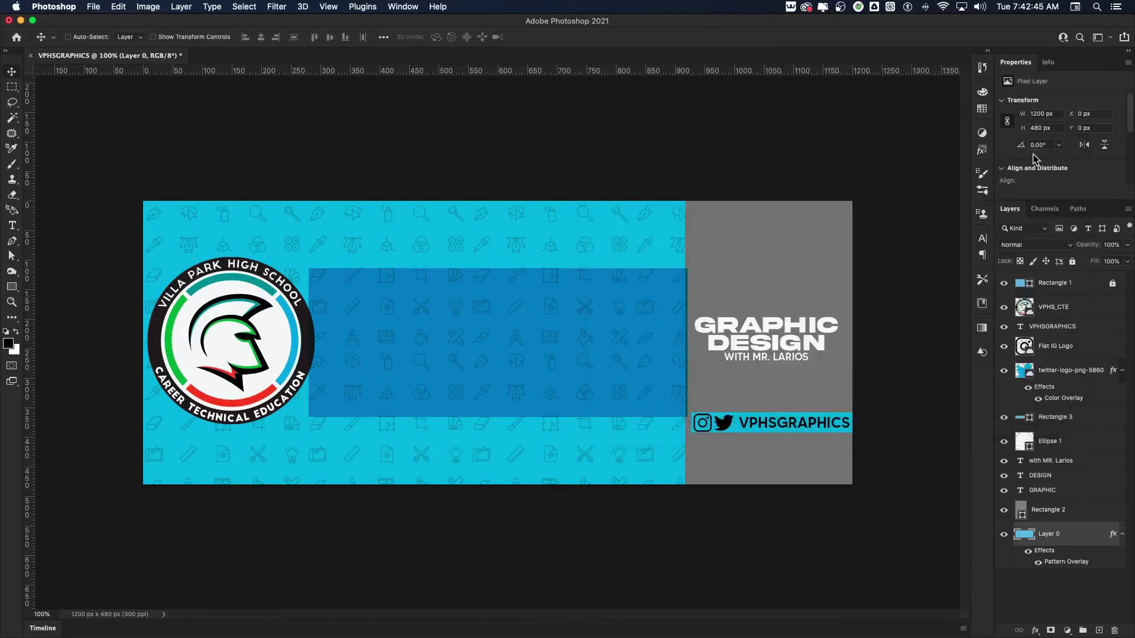